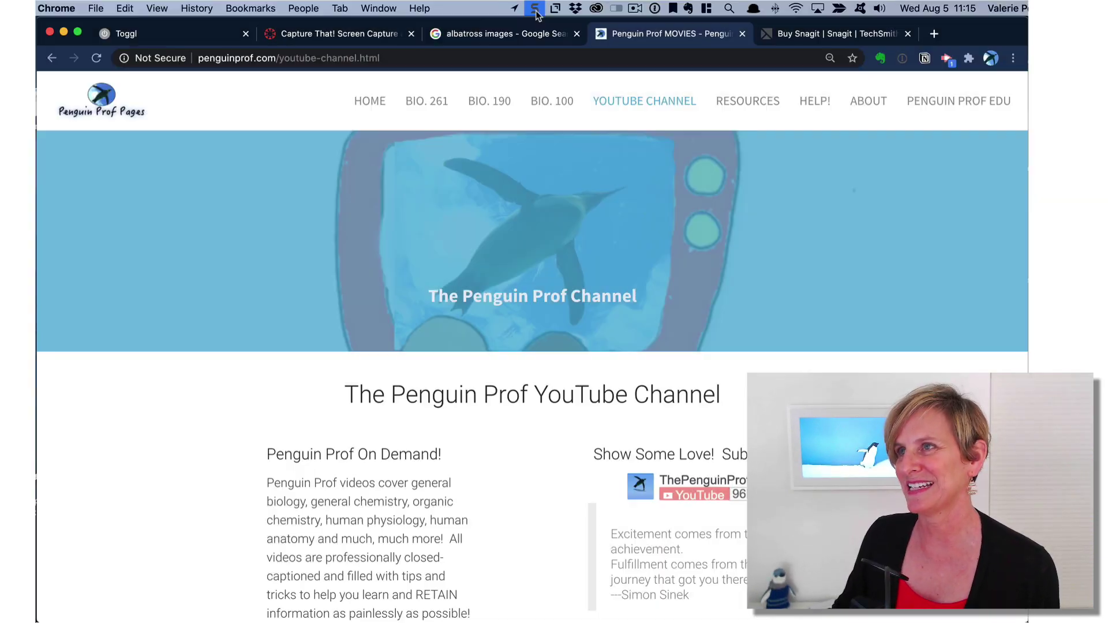
# - Bring up Snagit's capture panel, confirm Effects is None, and view the Selection type choices
pyautogui.click(535, 10)
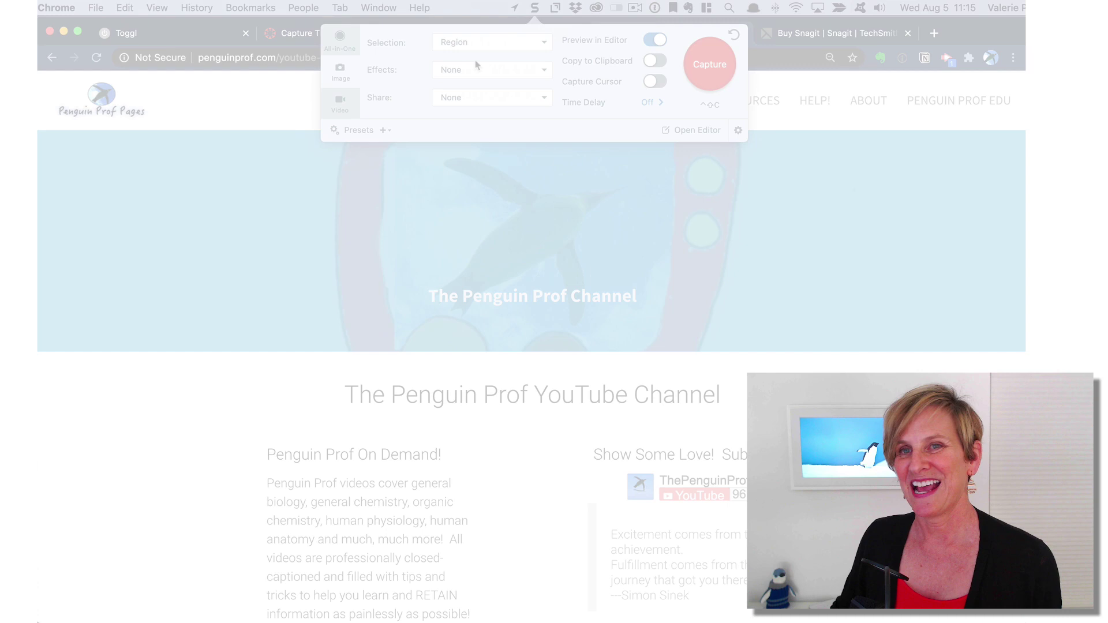
pyautogui.click(507, 69)
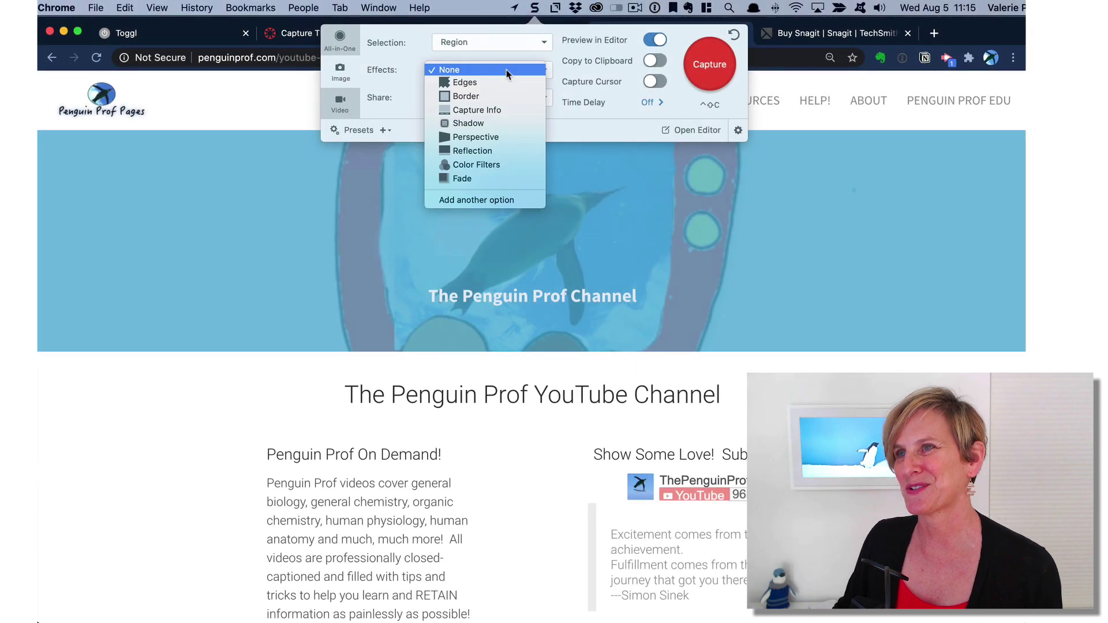
pyautogui.click(500, 42)
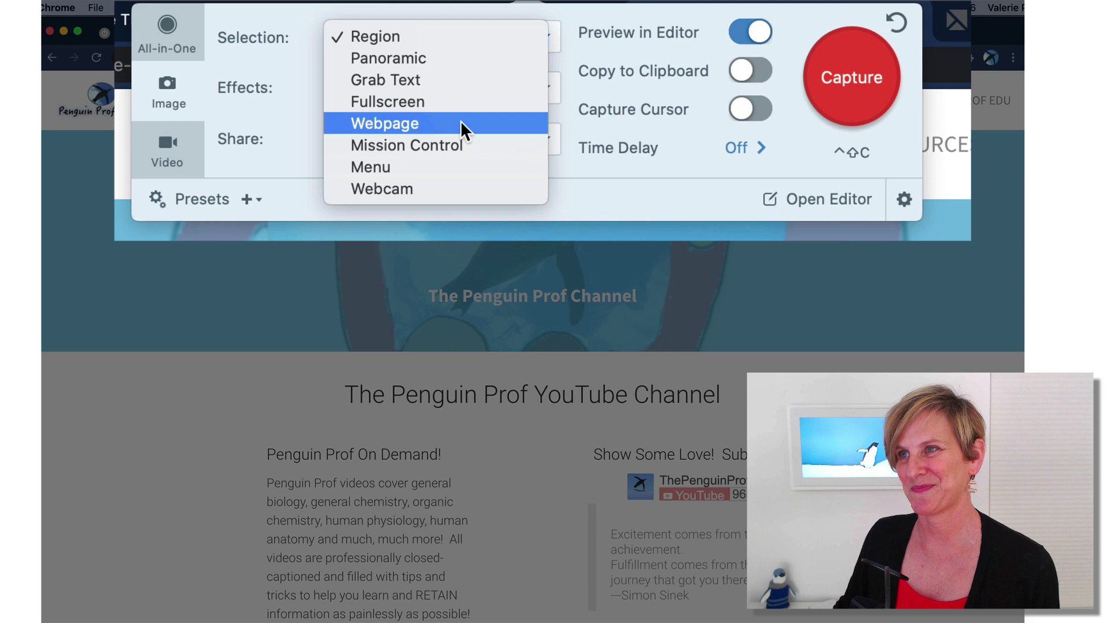
# - Capture the whole Penguin Prof YouTube Channel page as a scrolling Webpage capture from its URL
pyautogui.click(461, 122)
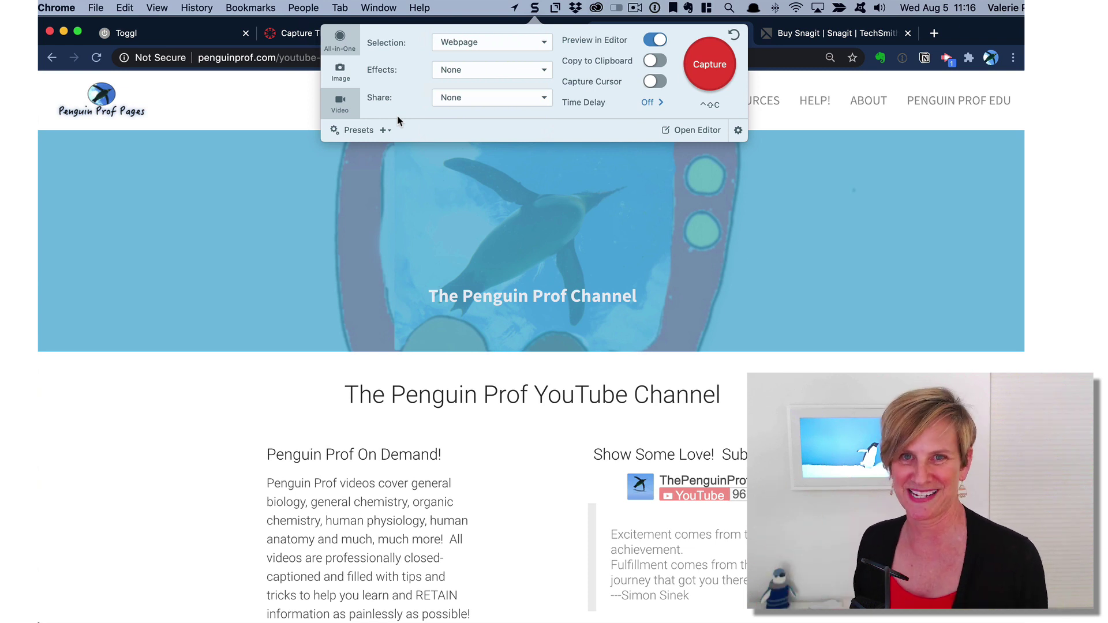
pyautogui.hotkey('ctrl', 'shift', 'c')
pyautogui.click(197, 57)
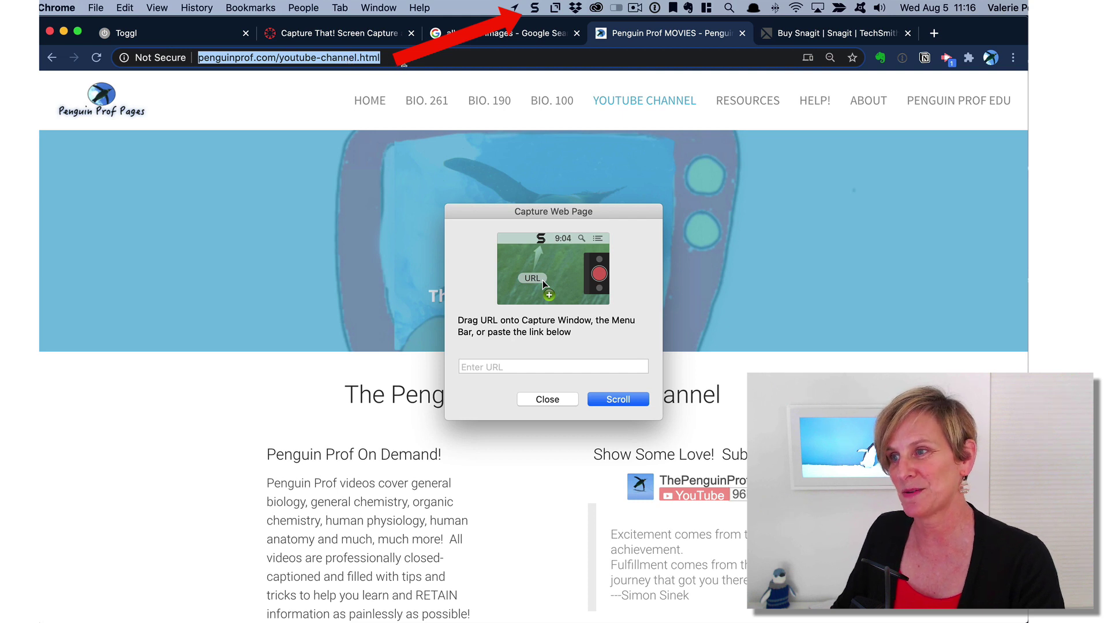
pyautogui.moveTo(375, 57); pyautogui.dragTo(508, 368)
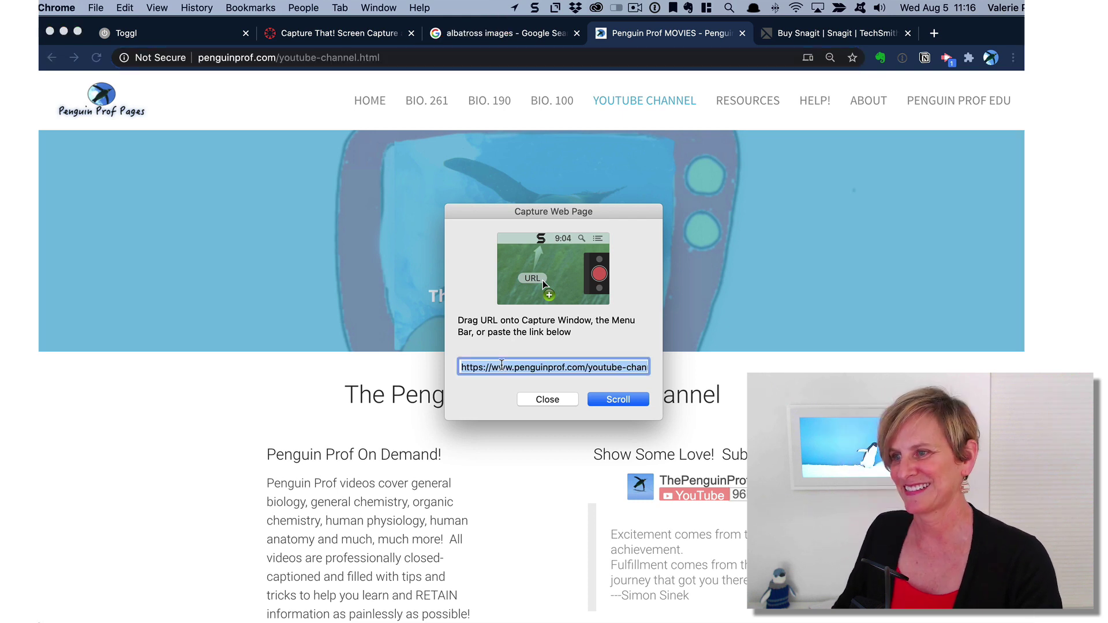
pyautogui.click(617, 400)
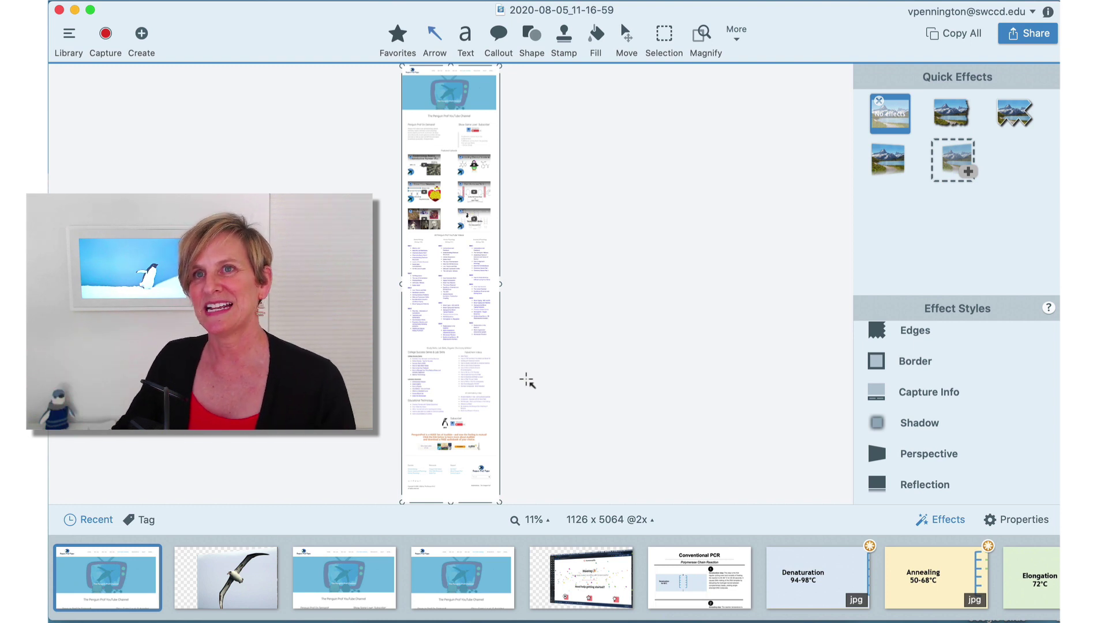
# - Browse the Library, return to the Penguin Prof capture, check the Create and More menus, and select Text
pyautogui.click(68, 36)
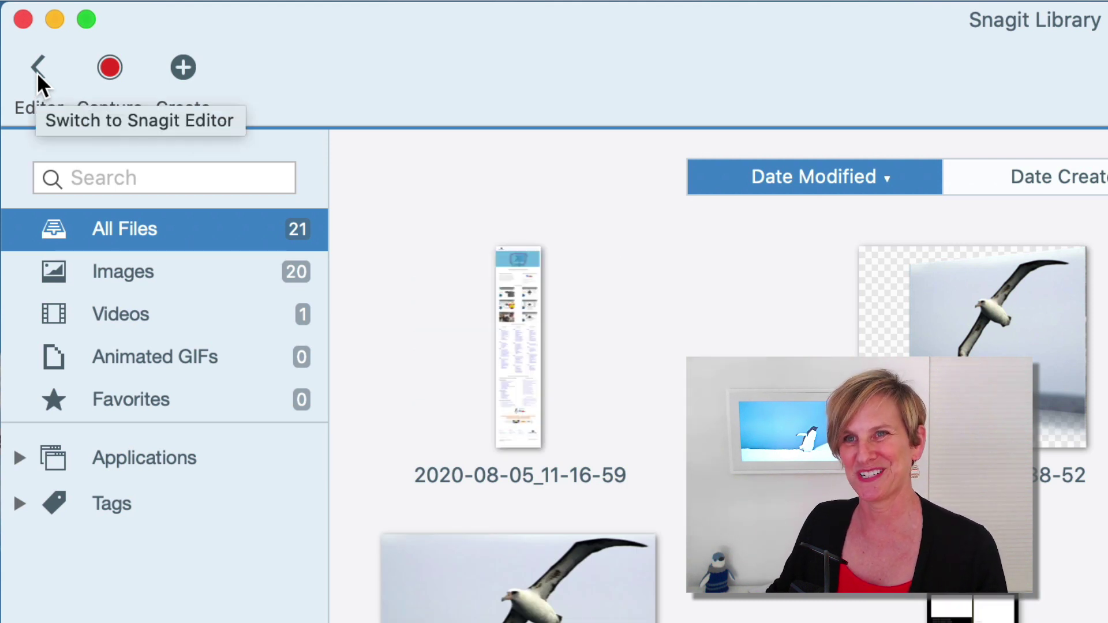
pyautogui.click(37, 71)
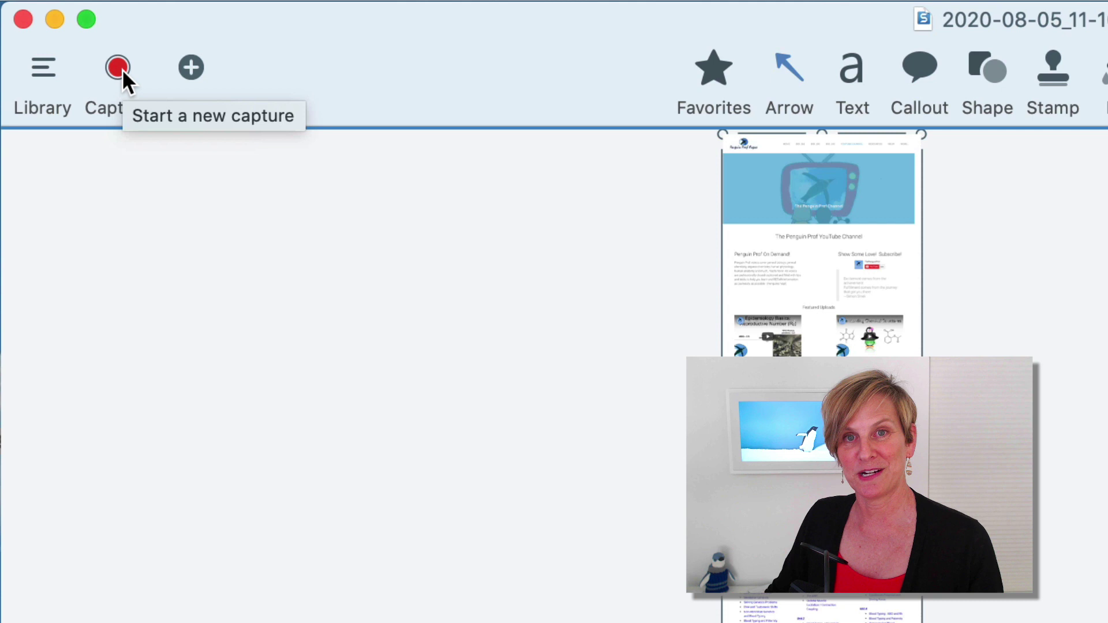
pyautogui.click(205, 76)
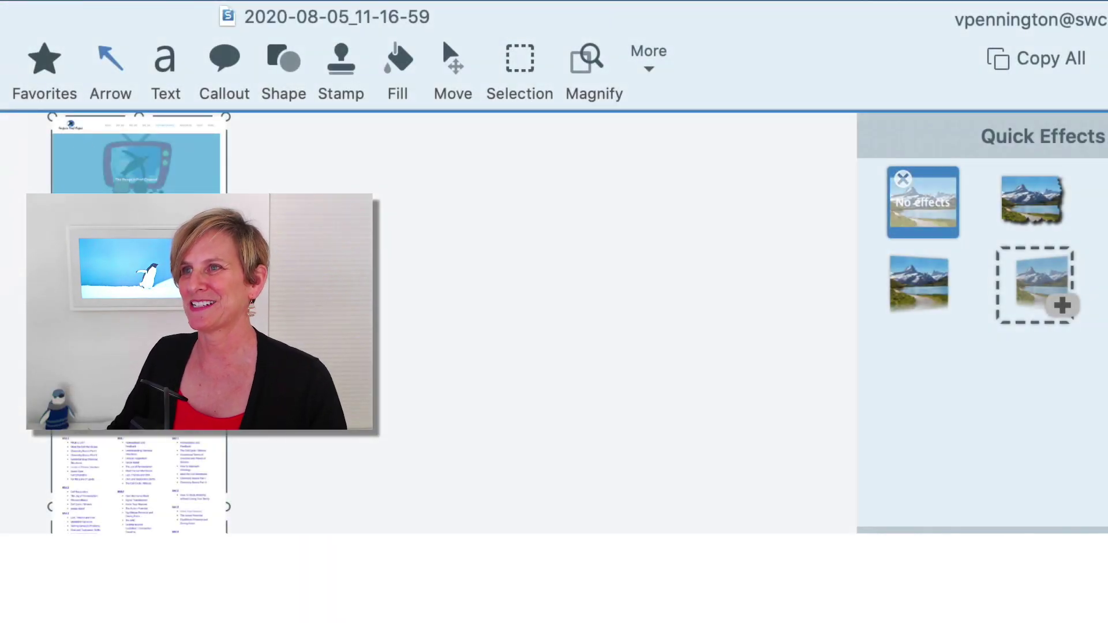
pyautogui.click(659, 65)
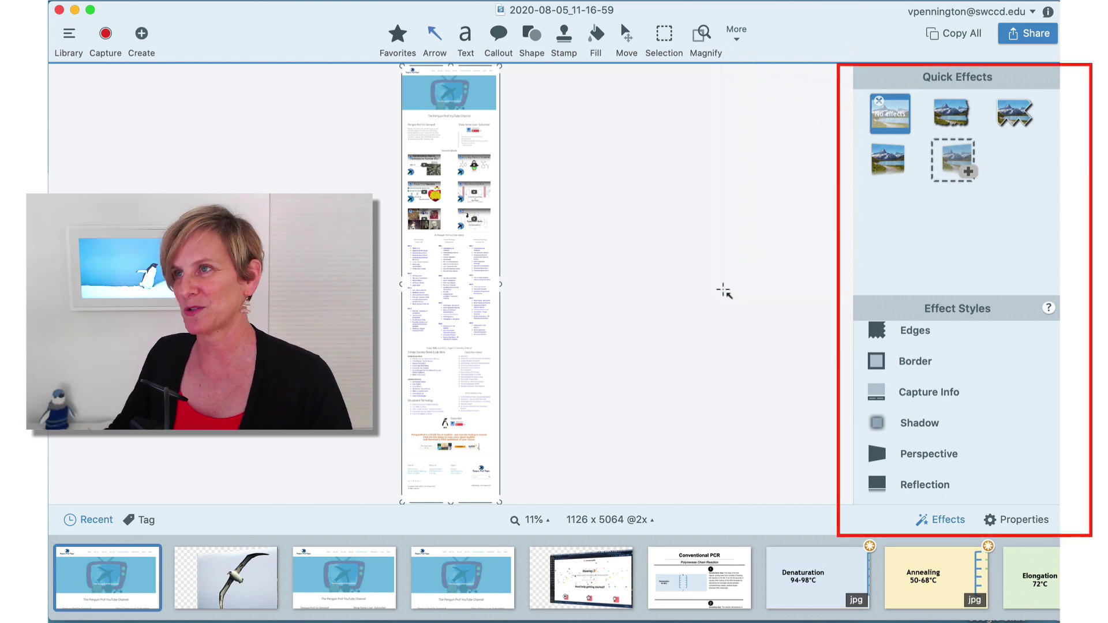
pyautogui.click(468, 36)
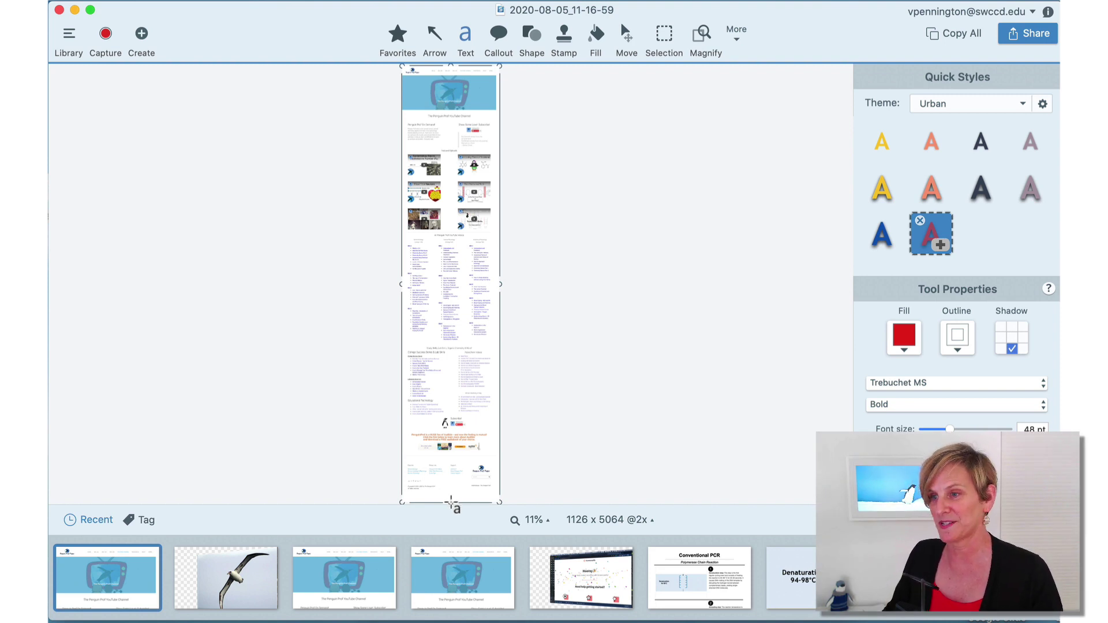
# - Crop the capture to its top 1126 x 1947 portion and view it at 80% zoom
pyautogui.moveTo(451, 503); pyautogui.dragTo(467, 234)
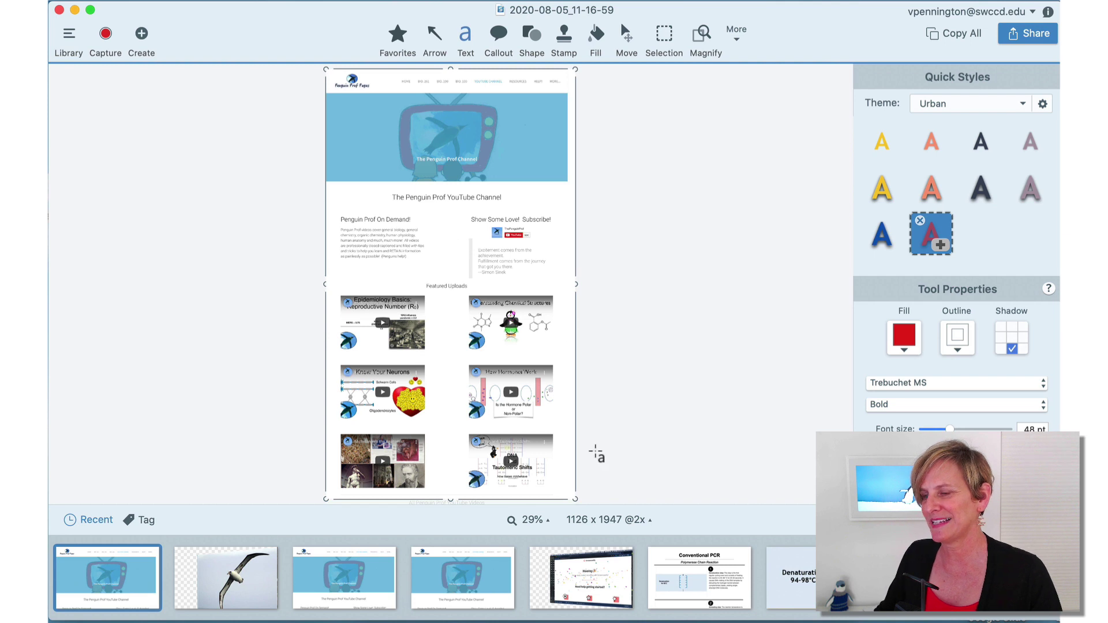
pyautogui.click(546, 518)
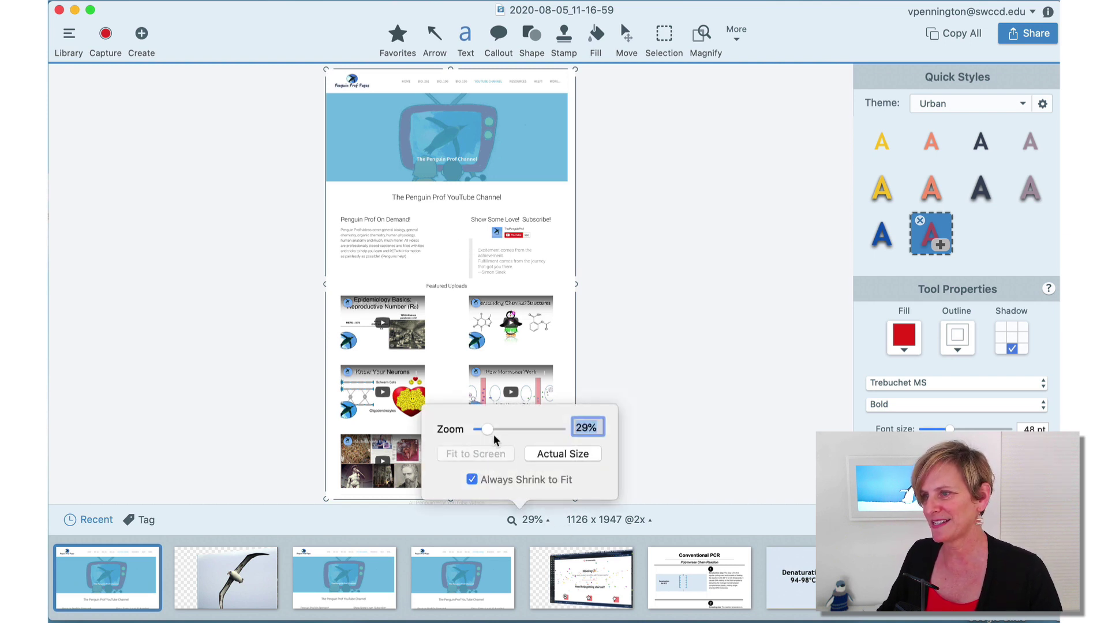
pyautogui.write('80')
pyautogui.press('Return')
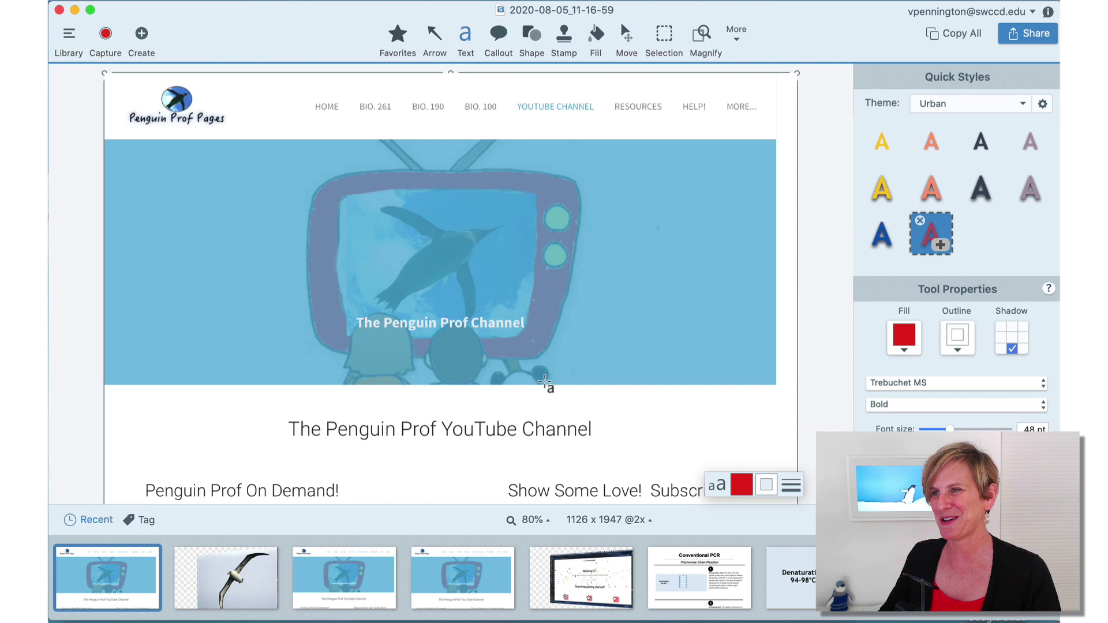
pyautogui.scroll(-5, 647, 435)
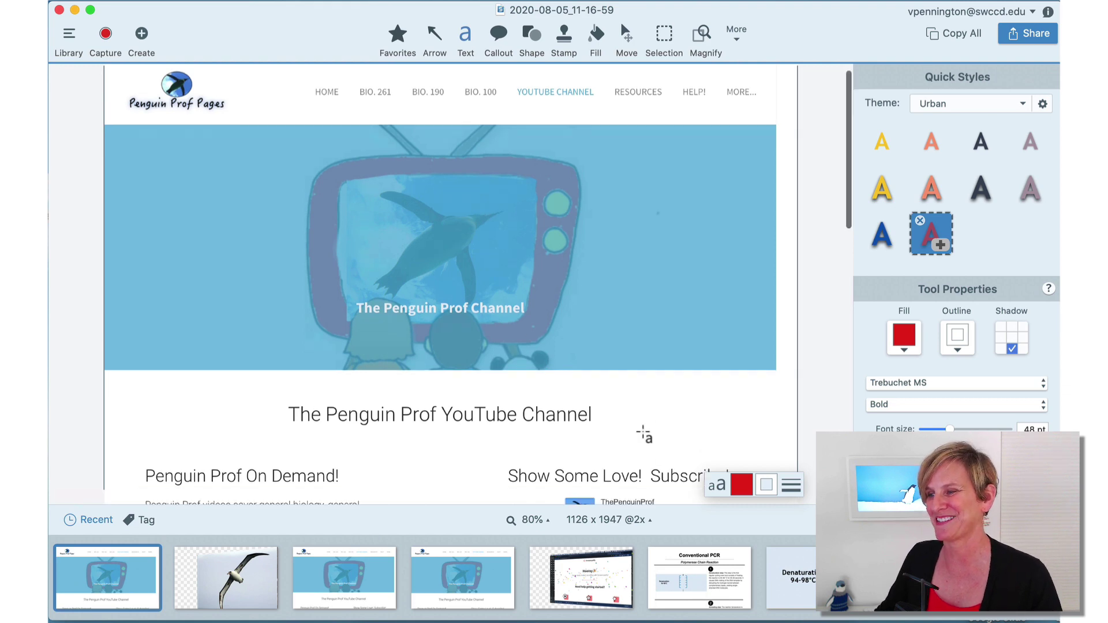
pyautogui.scroll(-7, 644, 434)
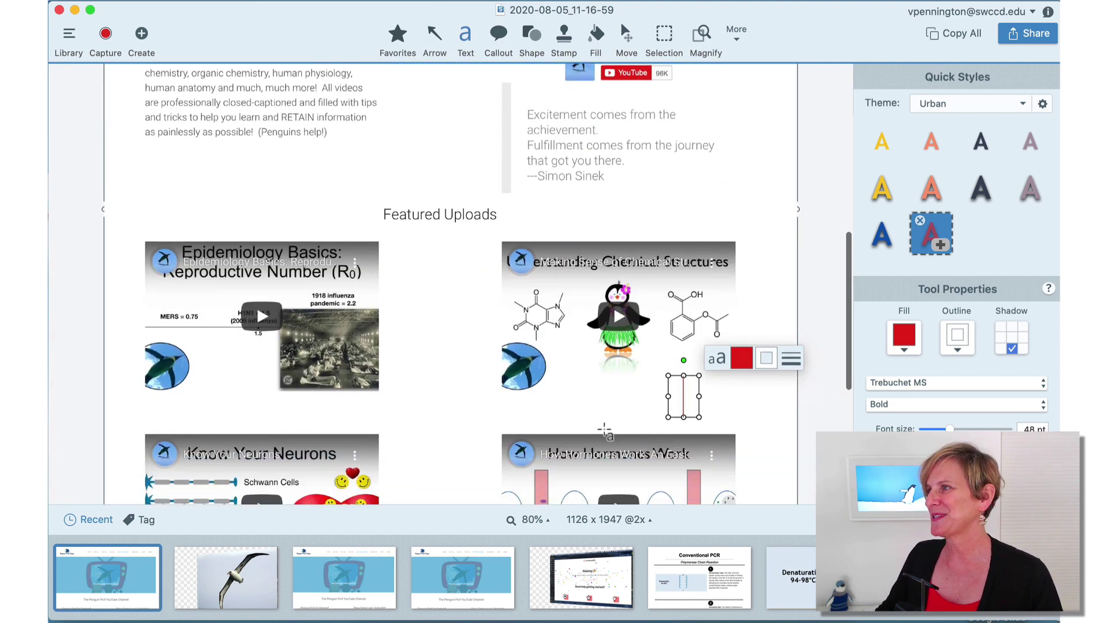
# - Try the Basic text theme, then return to Urban and pick its blue 48 pt style
pyautogui.click(436, 35)
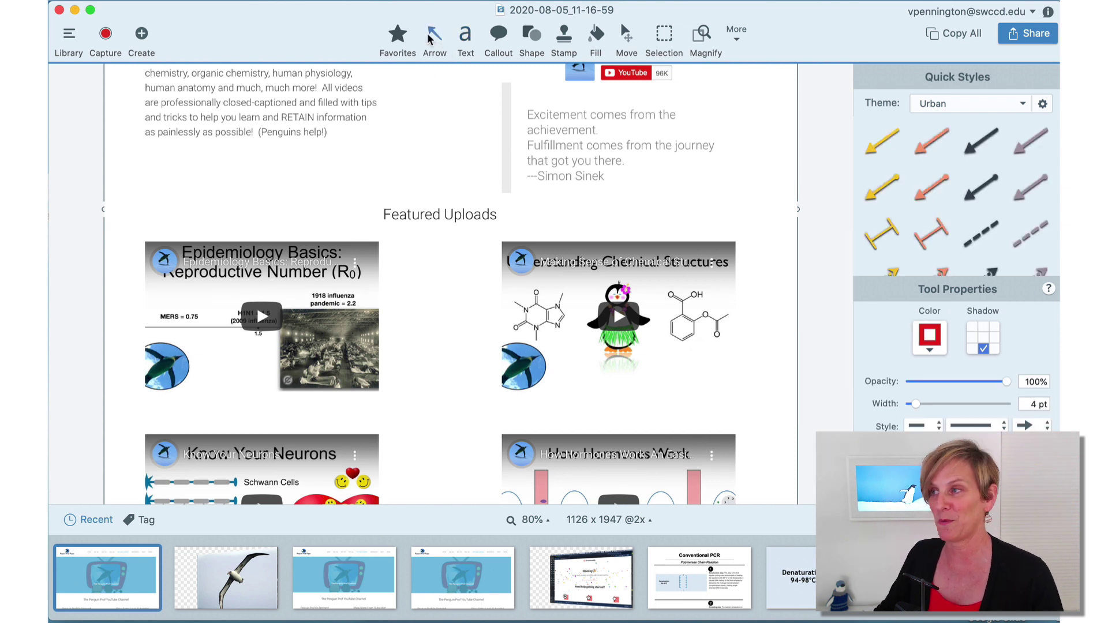
pyautogui.click(467, 36)
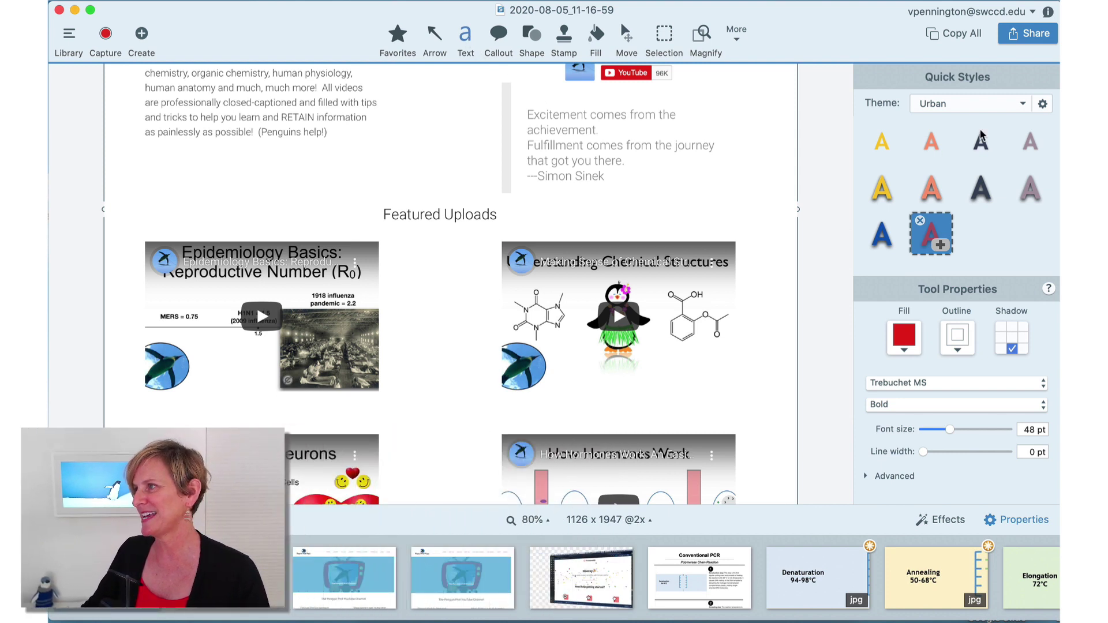
pyautogui.click(1006, 105)
pyautogui.click(1006, 84)
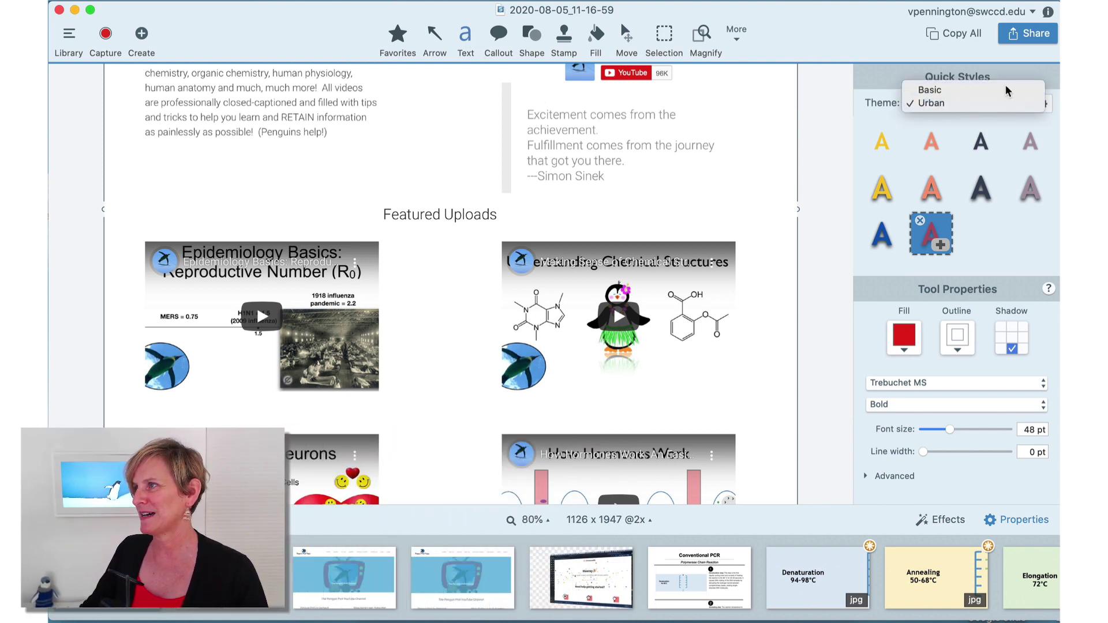
pyautogui.scroll(-2, 1020, 178)
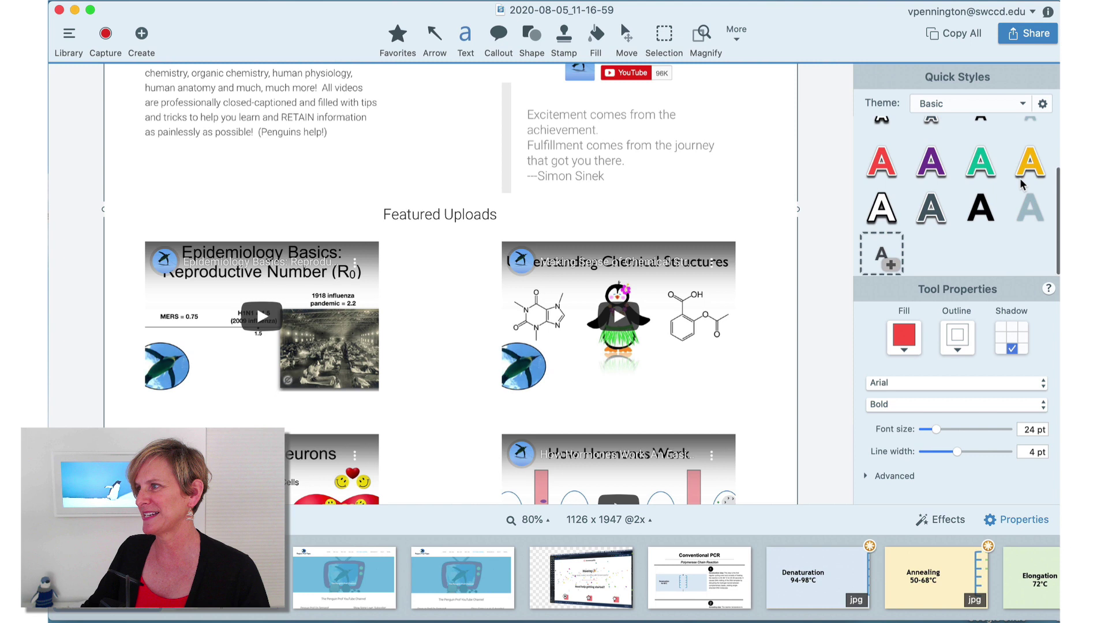
pyautogui.scroll(2, 1018, 144)
pyautogui.click(1010, 105)
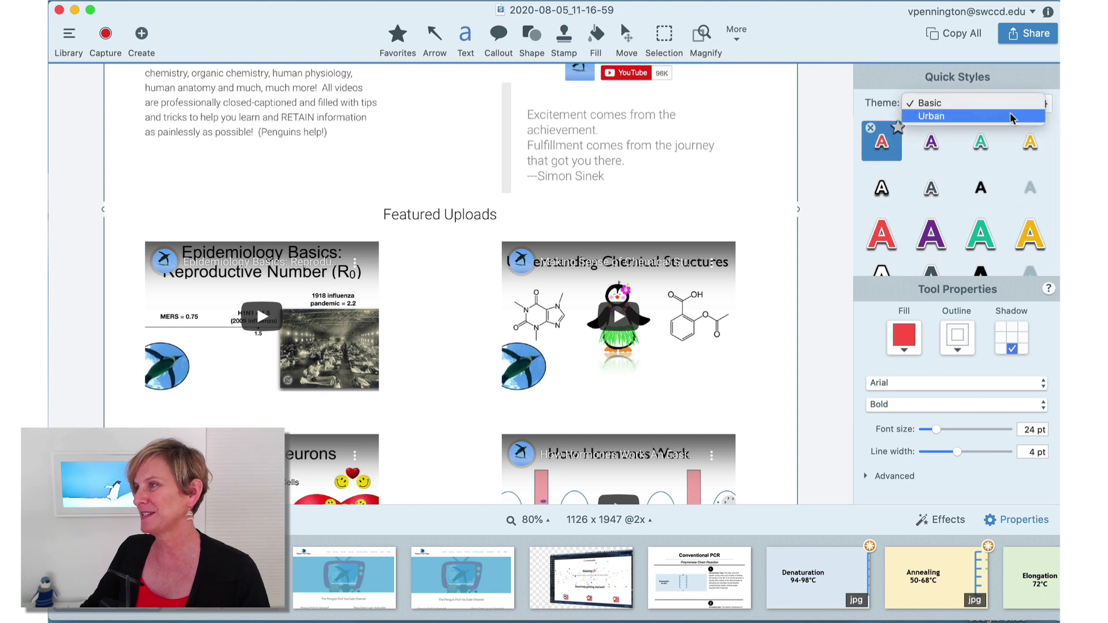
pyautogui.click(1010, 117)
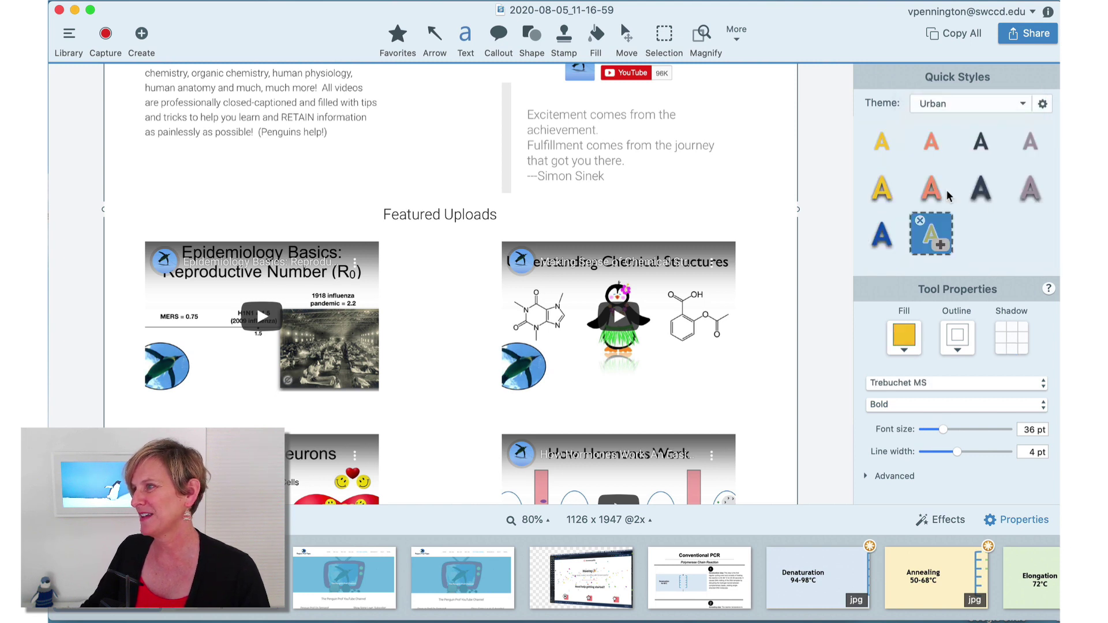
pyautogui.click(882, 237)
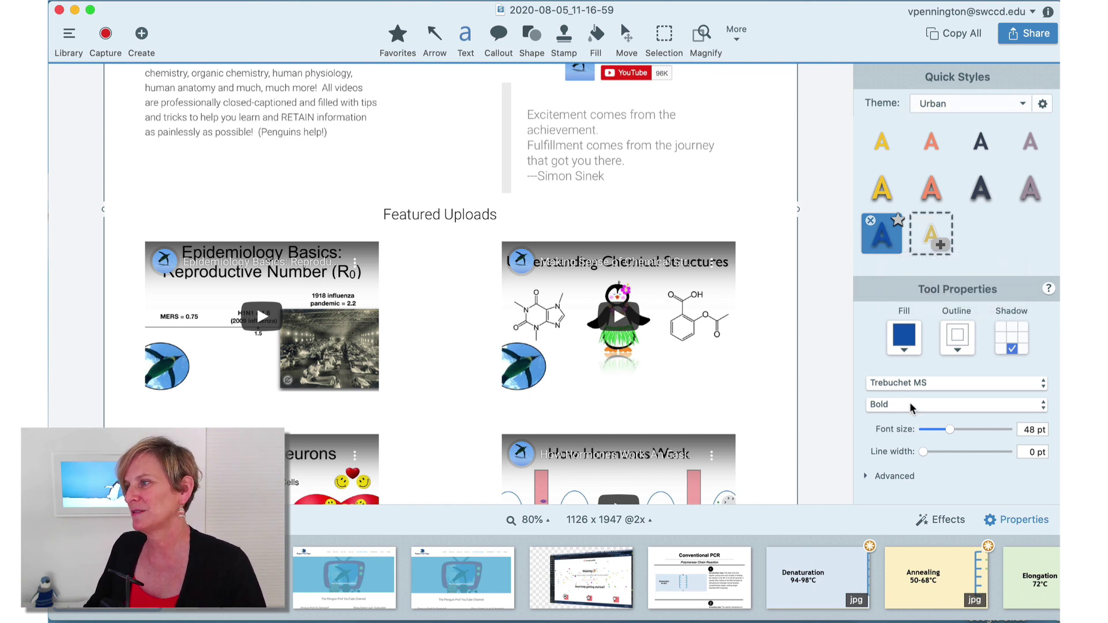
# - Sample the YouTube logo red as fill and add a bold 44.2 pt 'Watch this video' label above Featured Uploads
pyautogui.click(907, 336)
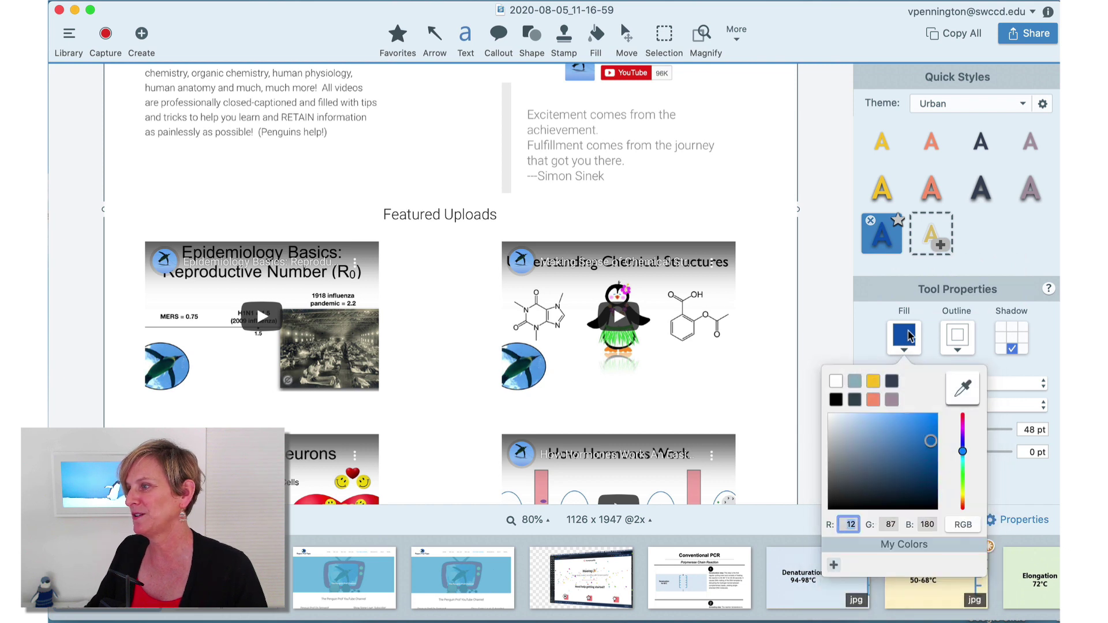
pyautogui.click(964, 393)
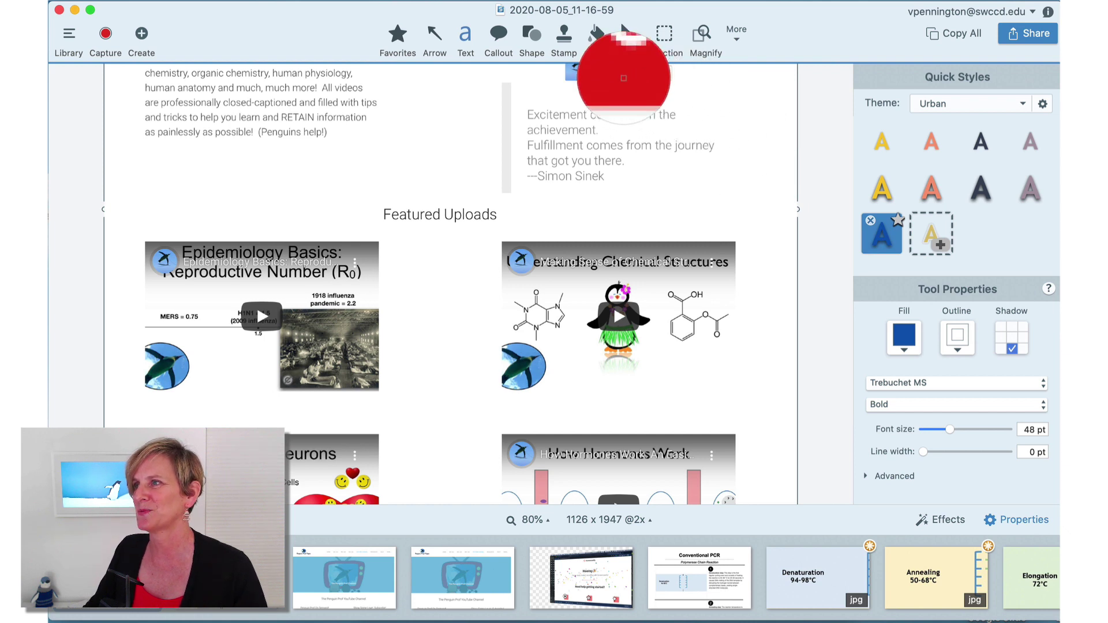
pyautogui.click(624, 78)
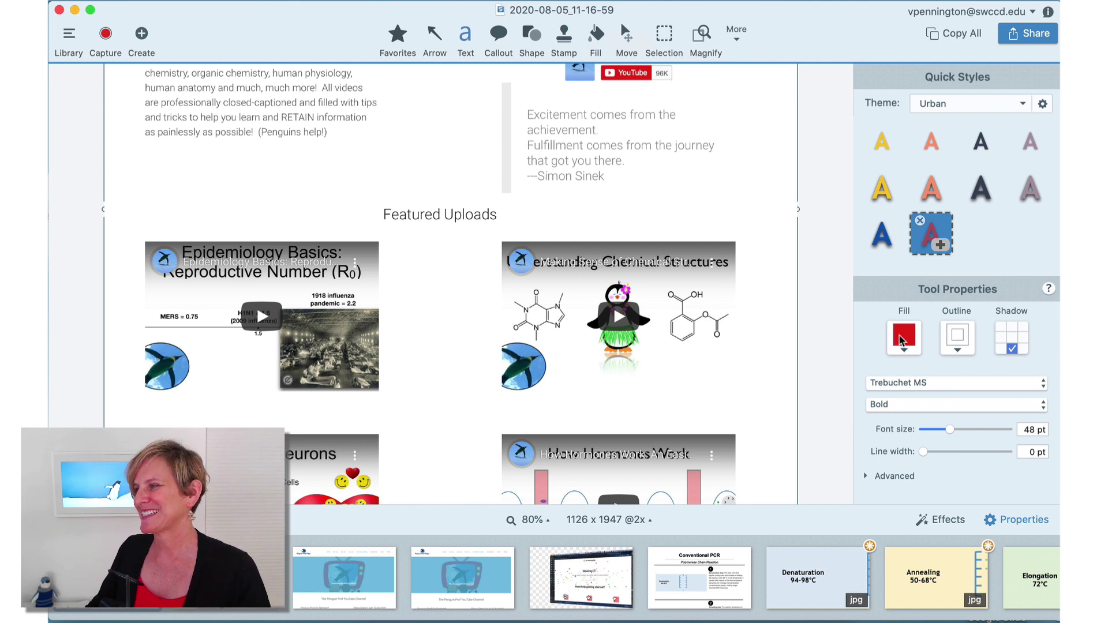
pyautogui.click(237, 184)
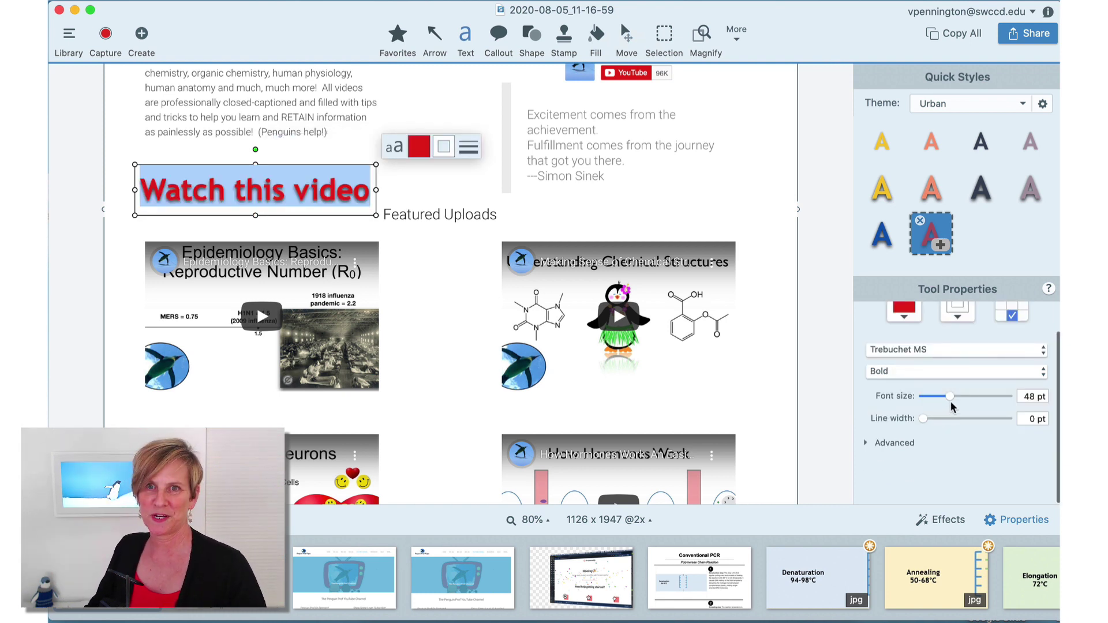
pyautogui.click(973, 372)
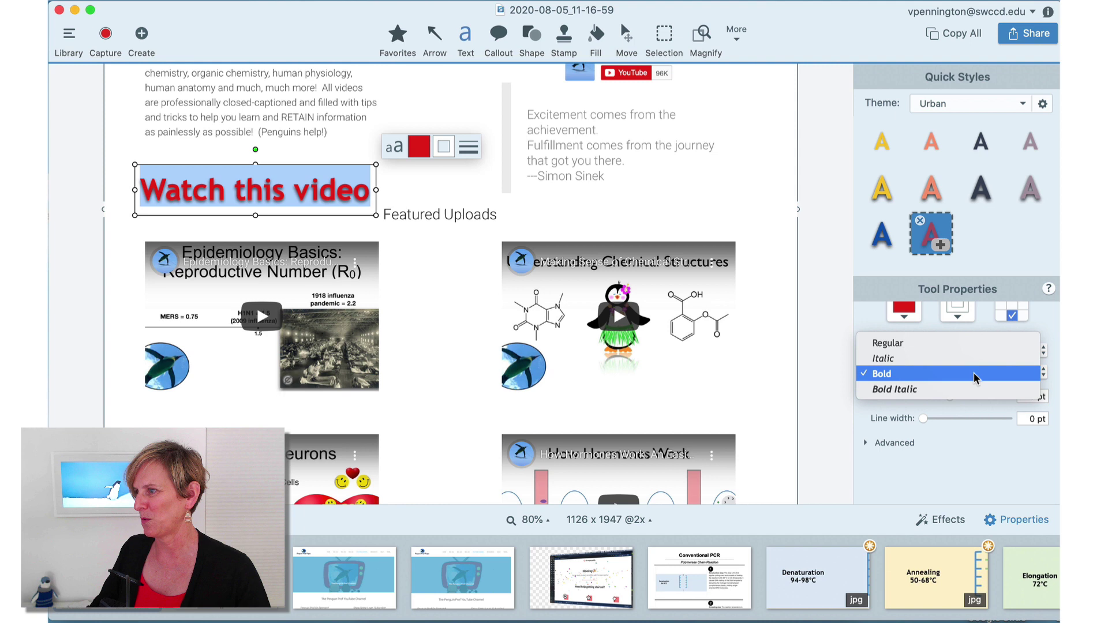
pyautogui.click(974, 373)
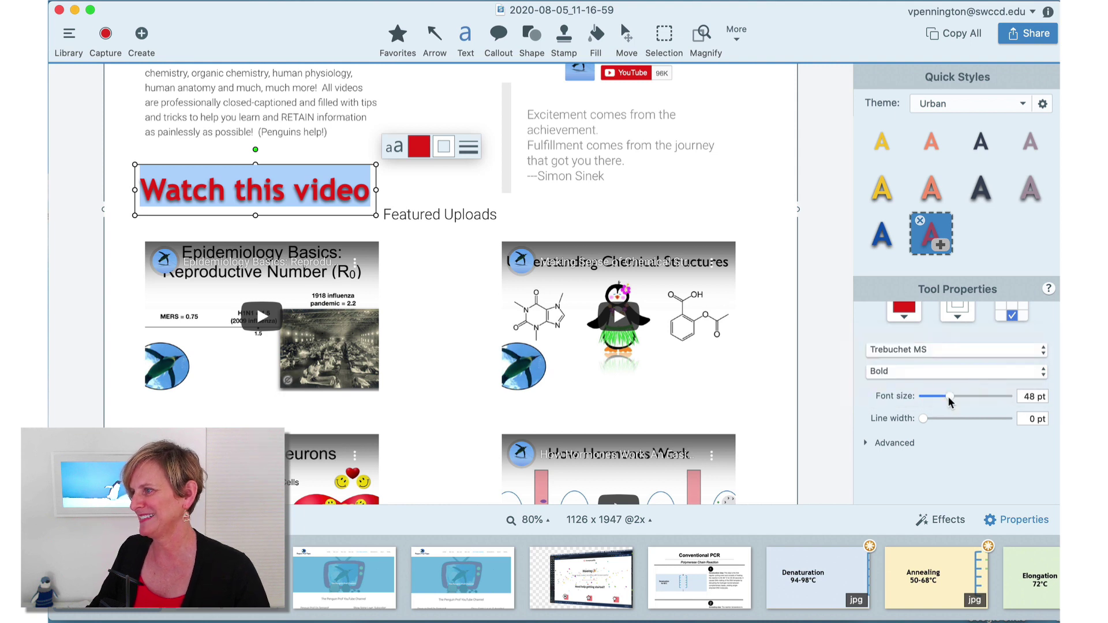
pyautogui.moveTo(952, 394); pyautogui.dragTo(950, 395)
pyautogui.click(425, 297)
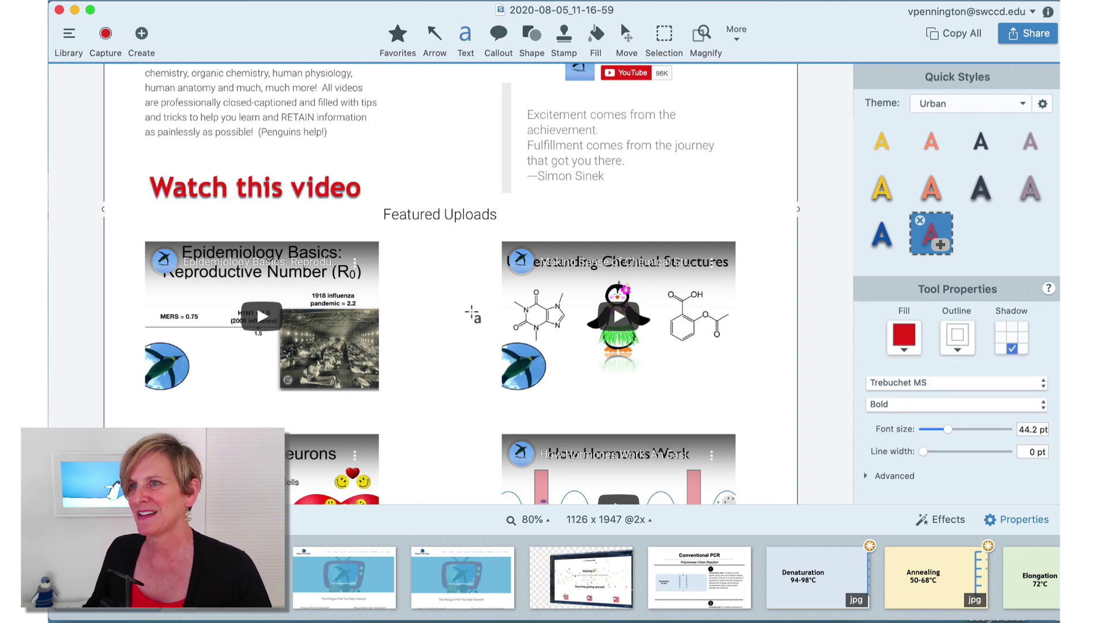
# - Draw a red arrow, colour-matched to the label, from Featured Uploads to the Epidemiology Basics thumbnail
pyautogui.click(436, 36)
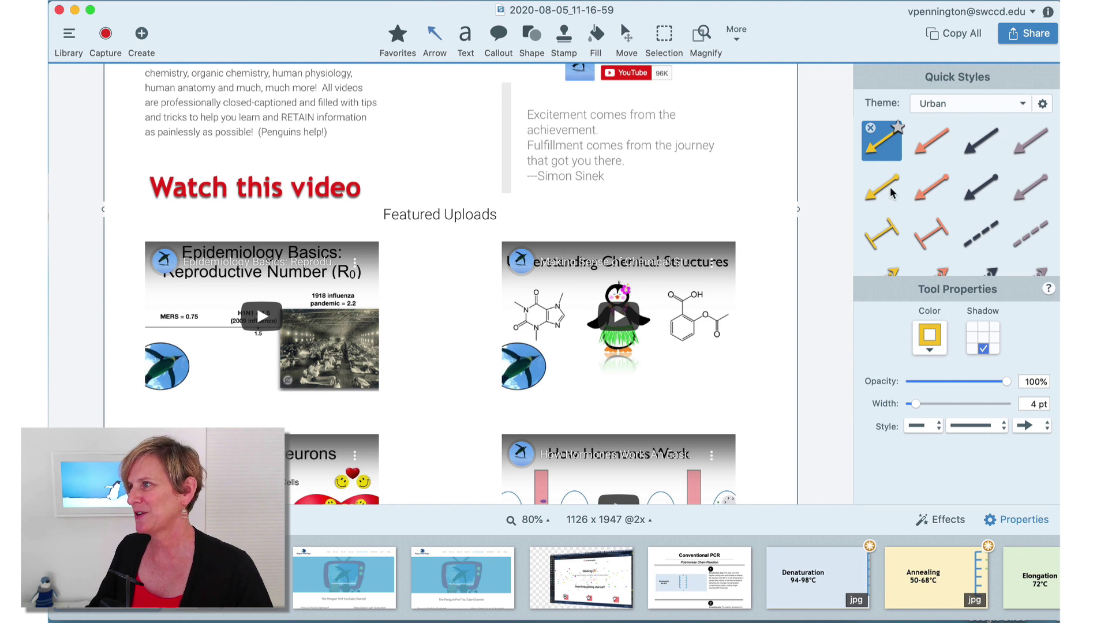
pyautogui.scroll(-3, 912, 198)
pyautogui.scroll(3, 912, 199)
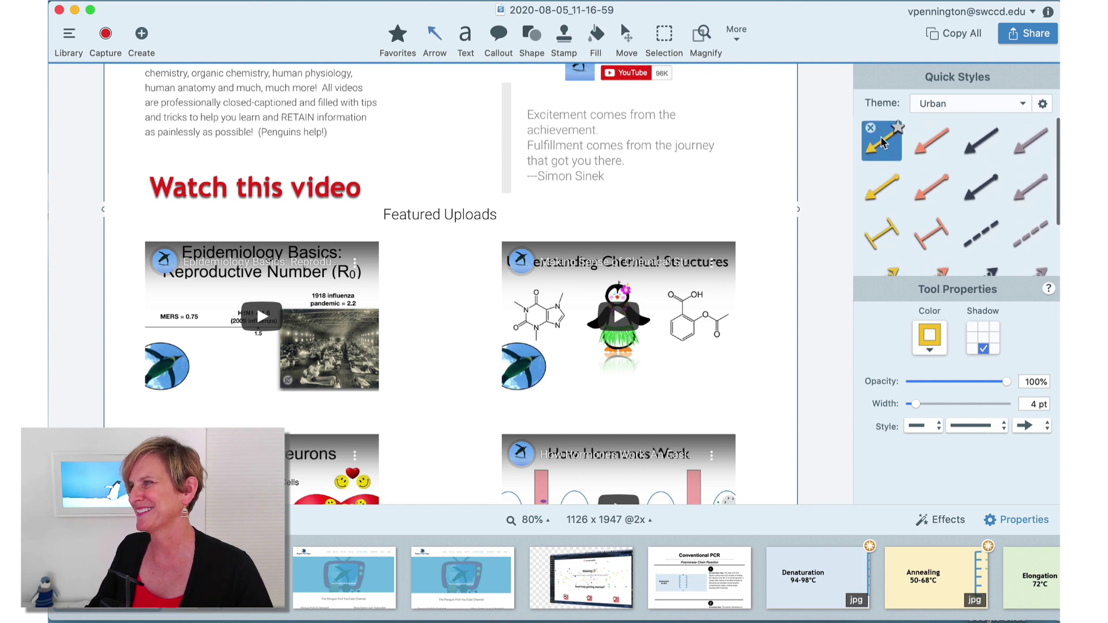
pyautogui.click(928, 336)
pyautogui.click(987, 396)
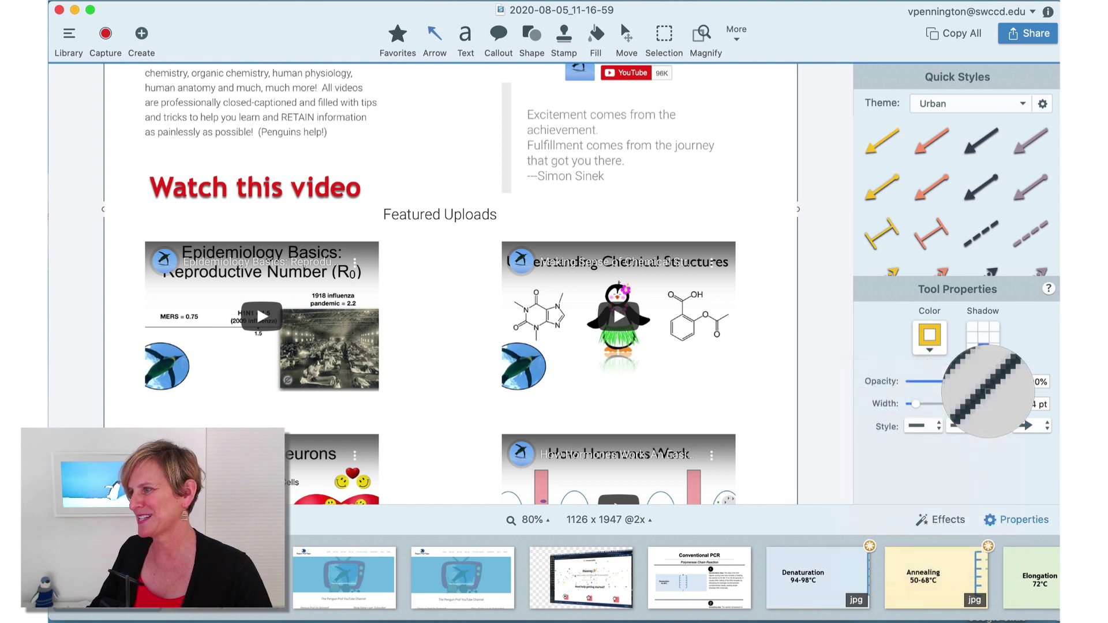
pyautogui.click(357, 186)
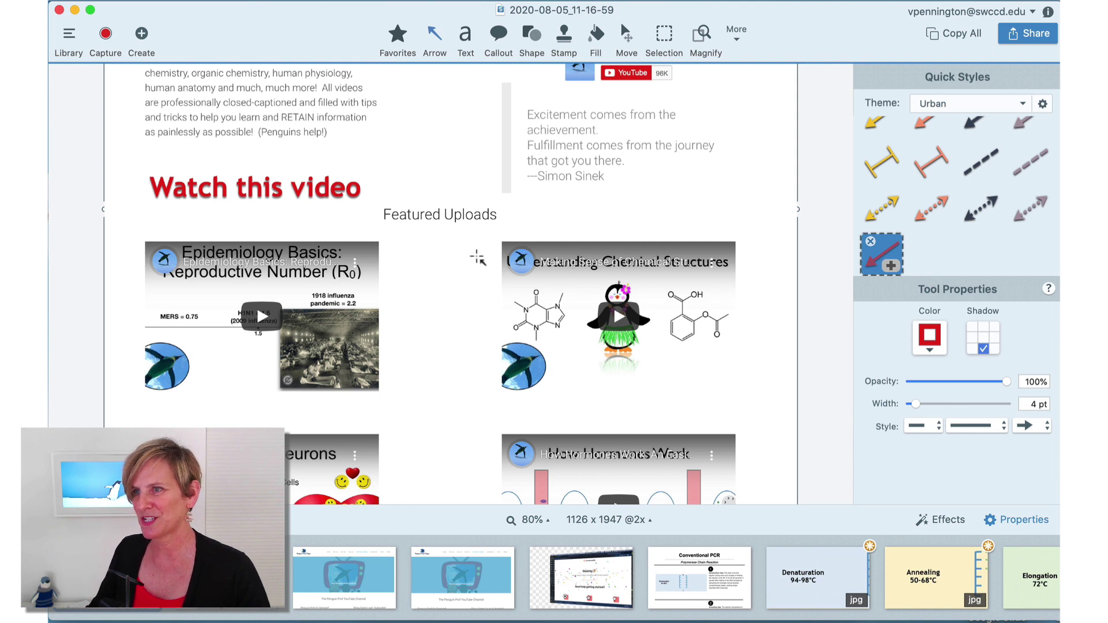
pyautogui.moveTo(484, 229); pyautogui.dragTo(383, 285)
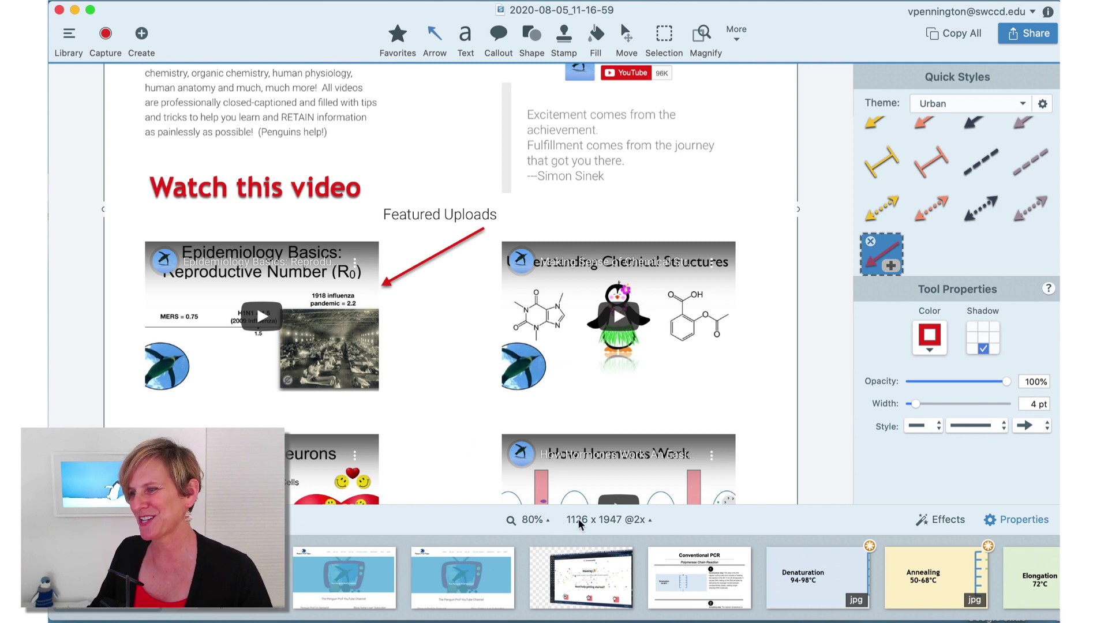
# - Zoom in on the arrow and set its shadow to fall directly below it
pyautogui.click(544, 523)
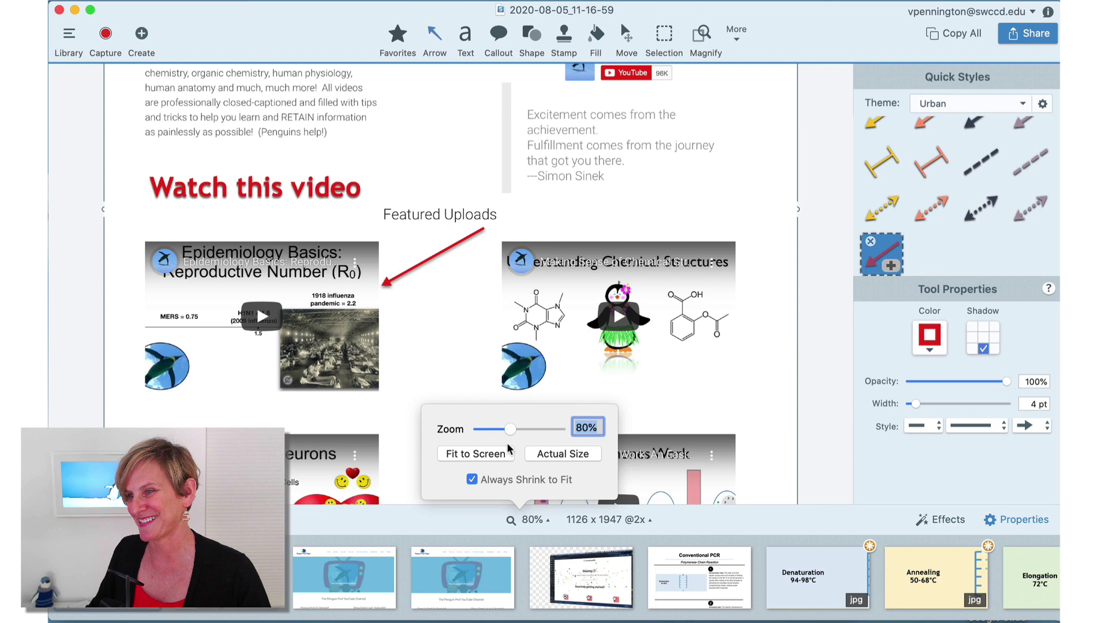
pyautogui.moveTo(511, 432); pyautogui.dragTo(532, 436)
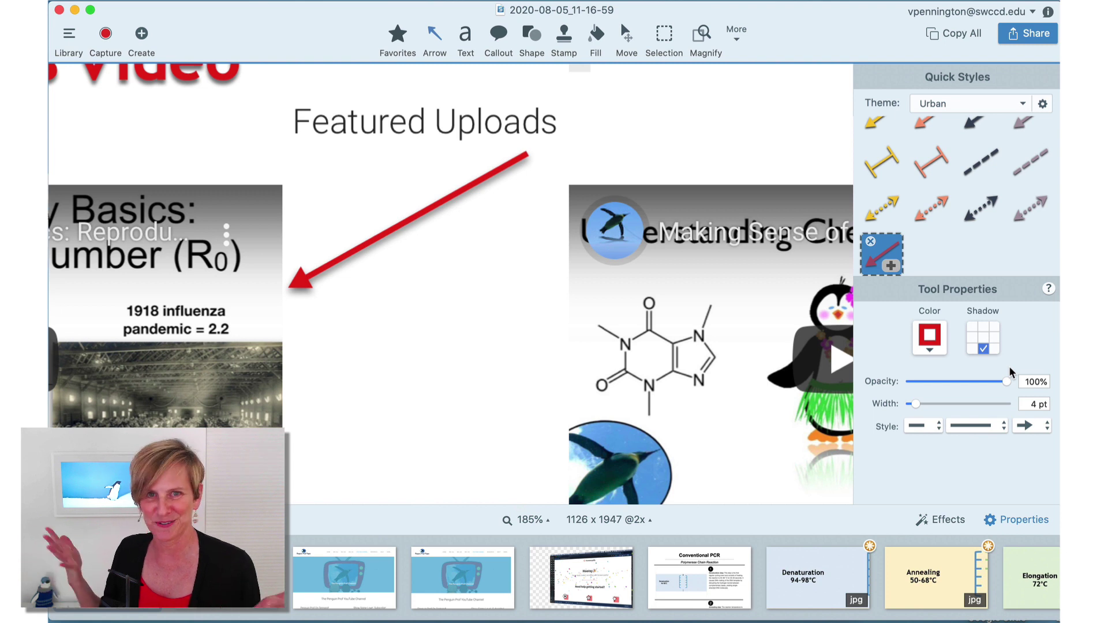
pyautogui.click(427, 212)
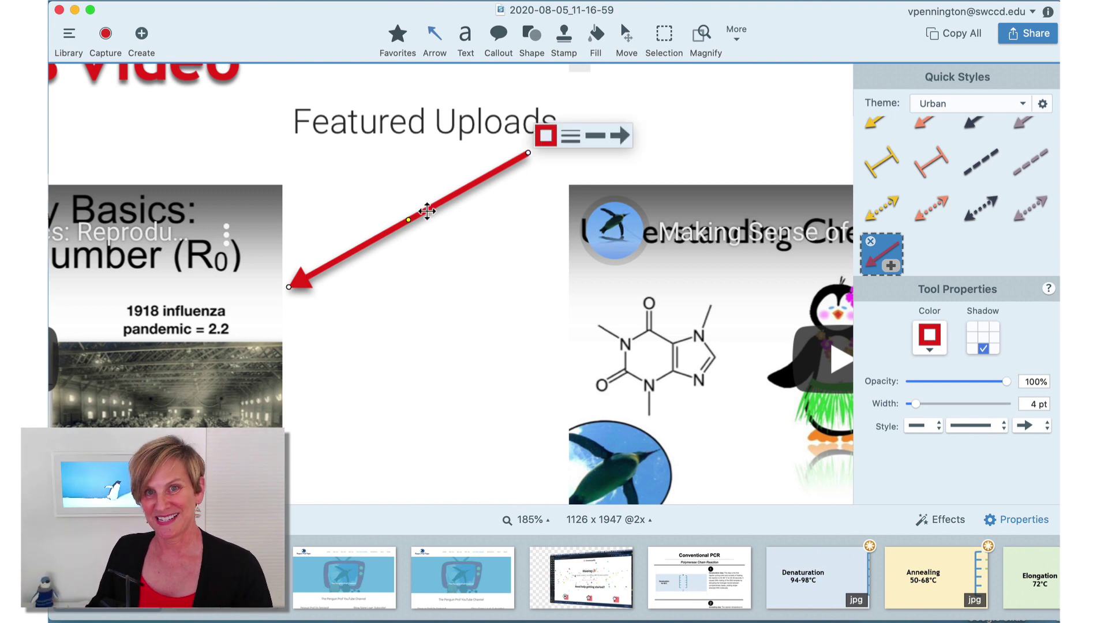
pyautogui.click(995, 348)
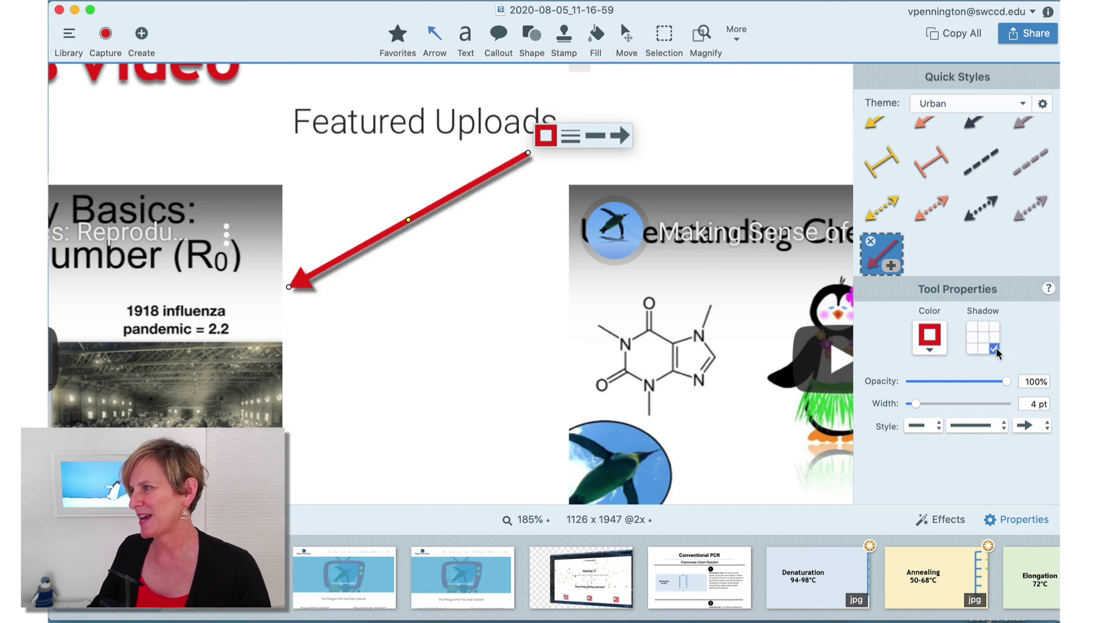
pyautogui.click(973, 327)
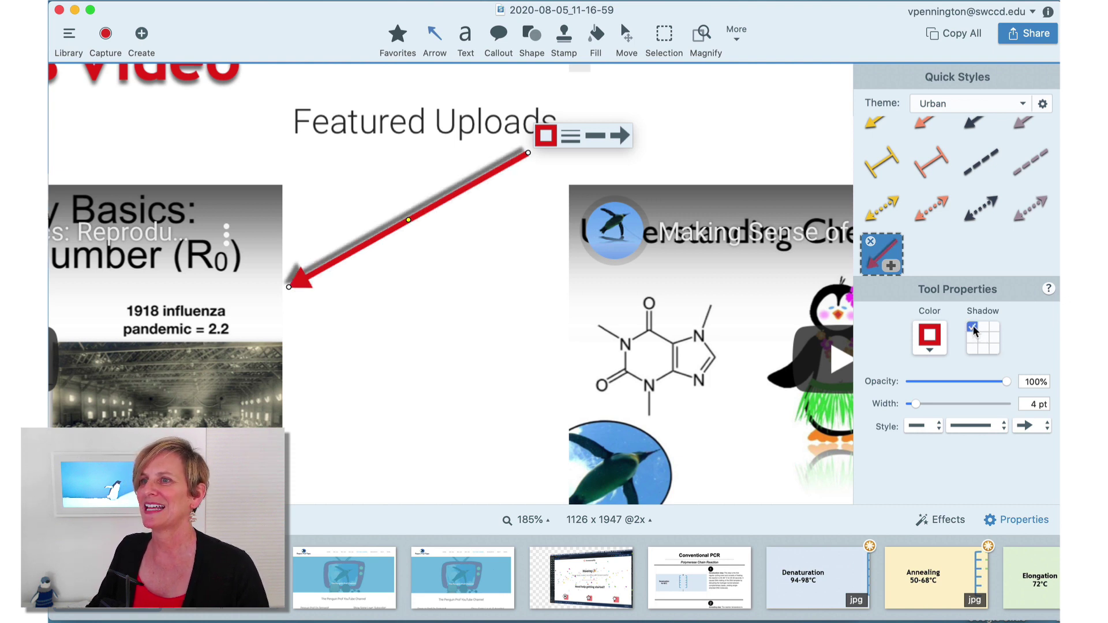
pyautogui.click(984, 349)
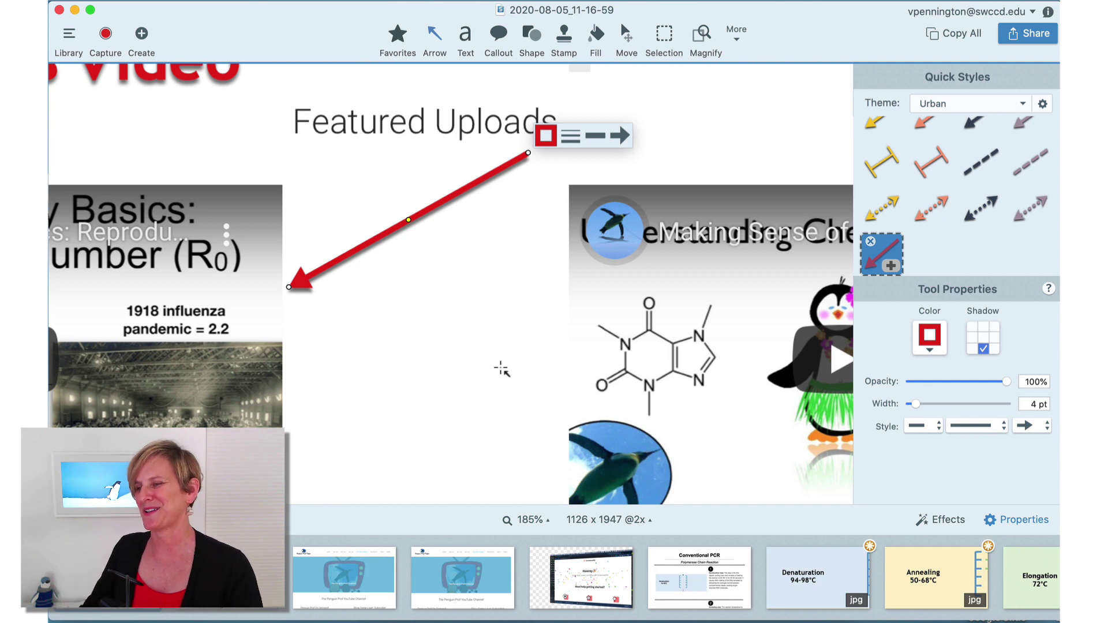
# - Fit the whole annotated capture in view and bring up the Share destinations list
pyautogui.click(545, 521)
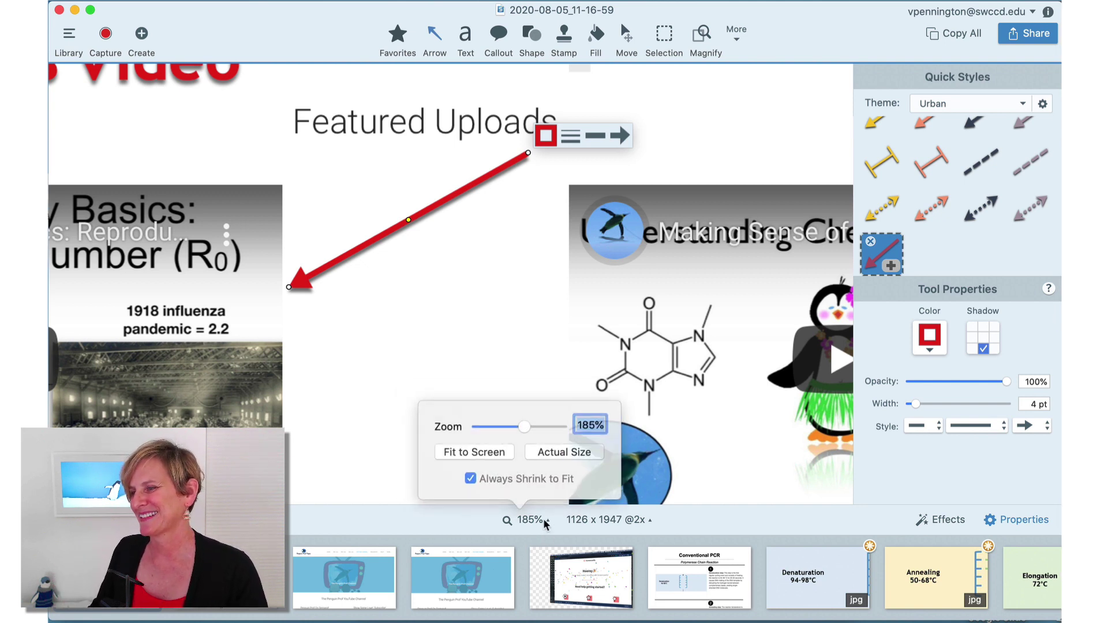
pyautogui.moveTo(519, 434); pyautogui.dragTo(487, 432)
pyautogui.click(673, 416)
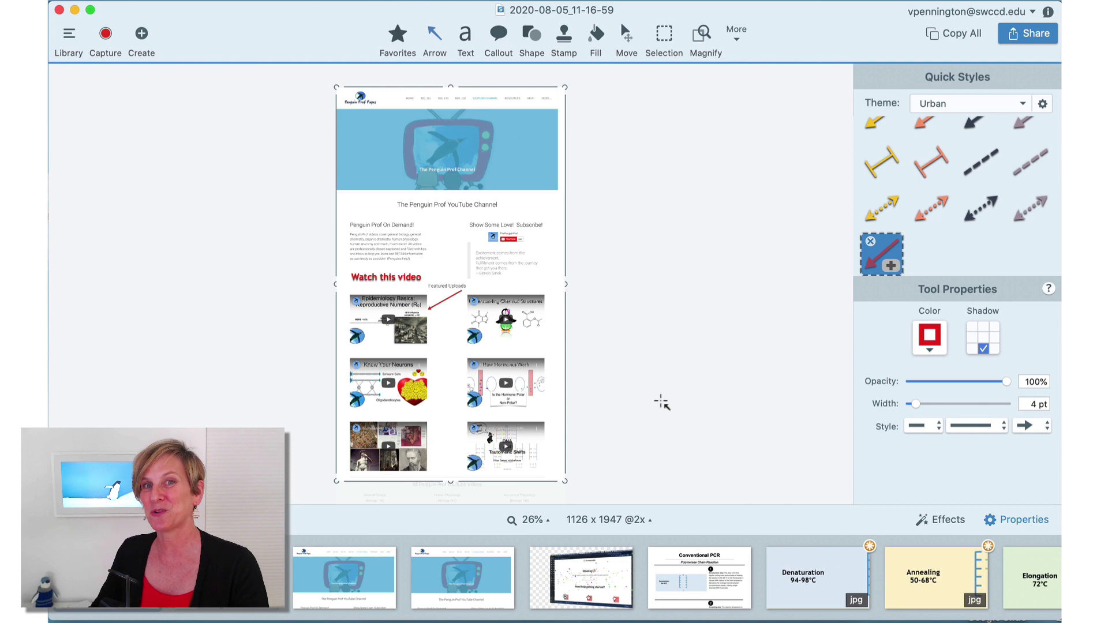
pyautogui.click(1033, 35)
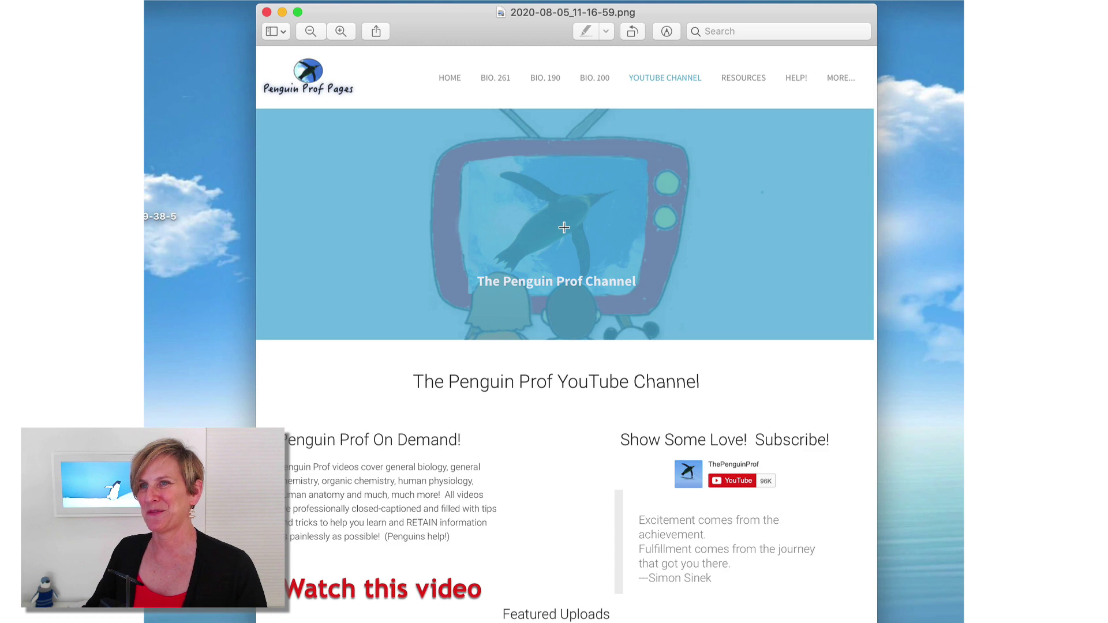
# - Scroll through 2020-08-05_11-16-59.png in Preview to check the red label and arrow
pyautogui.scroll(-5, 564, 227)
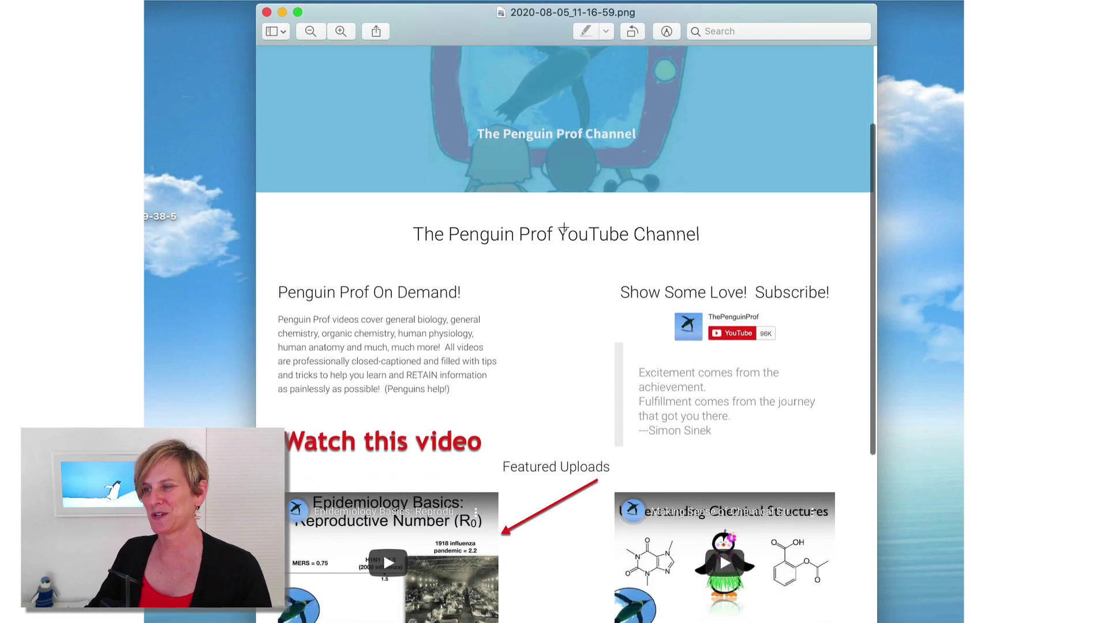
pyautogui.scroll(-9, 564, 228)
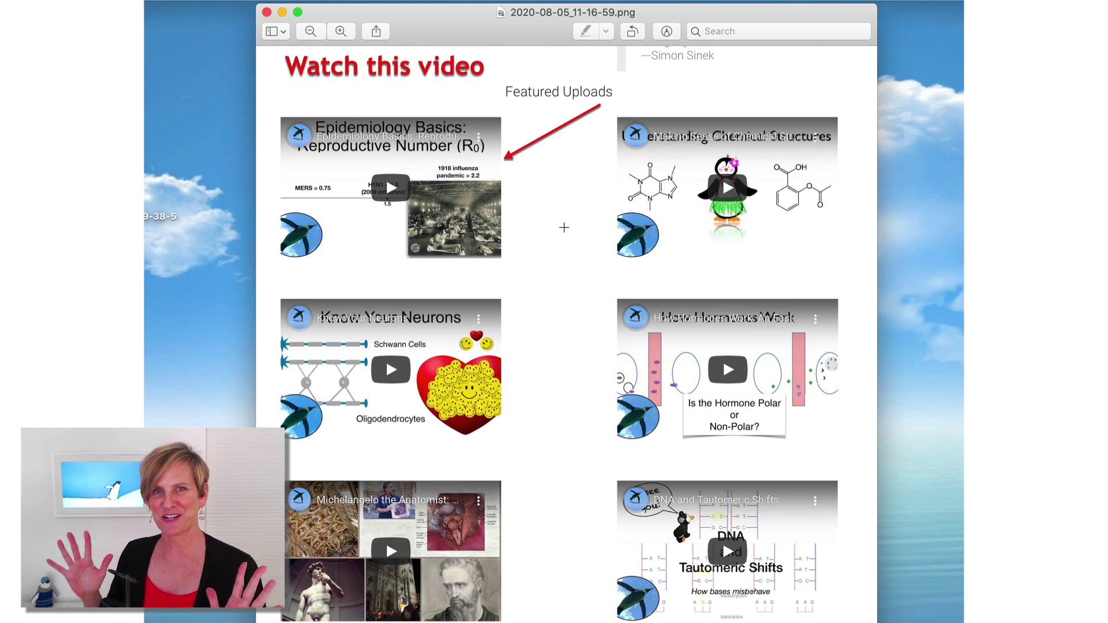
pyautogui.scroll(5, 564, 228)
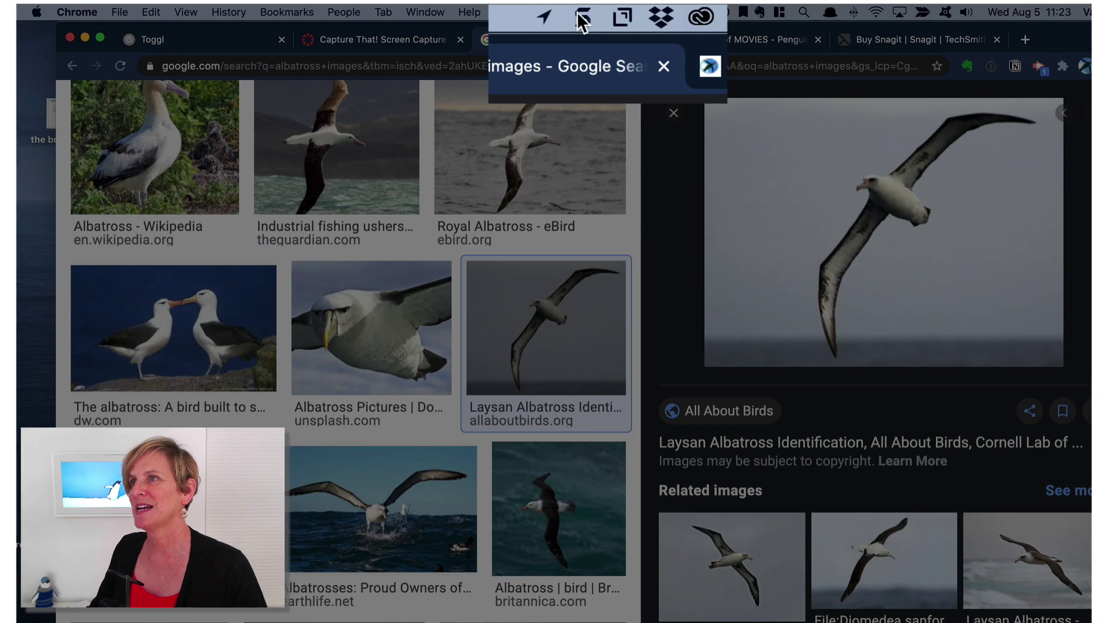
# - Switch the capture type from Webpage to Region and capture the 480 x 358 albatross photo
pyautogui.click(594, 12)
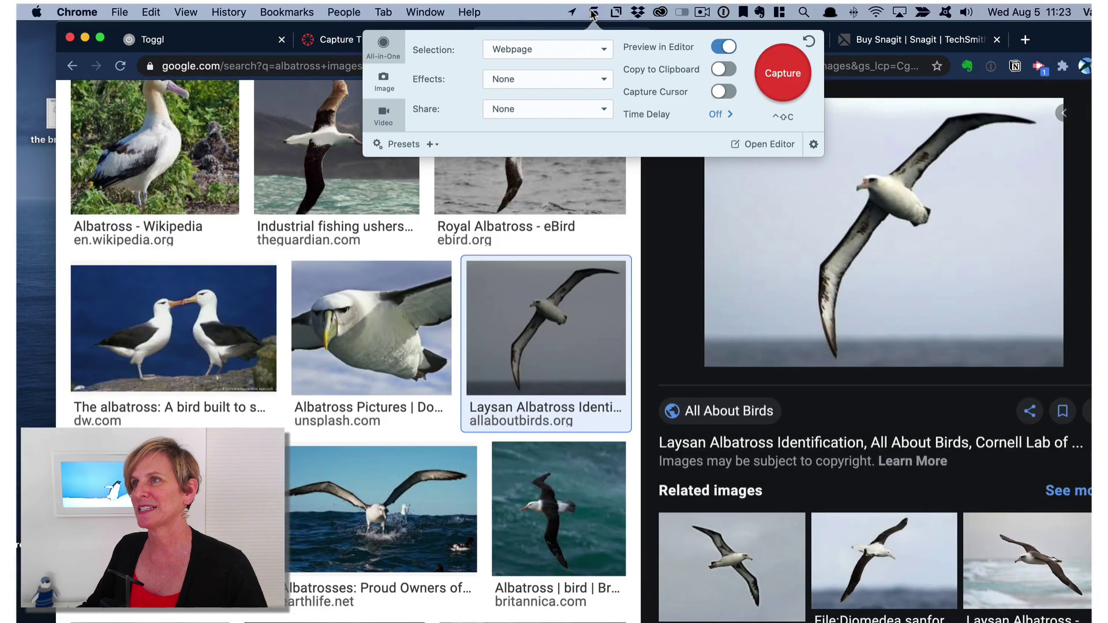
pyautogui.click(503, 51)
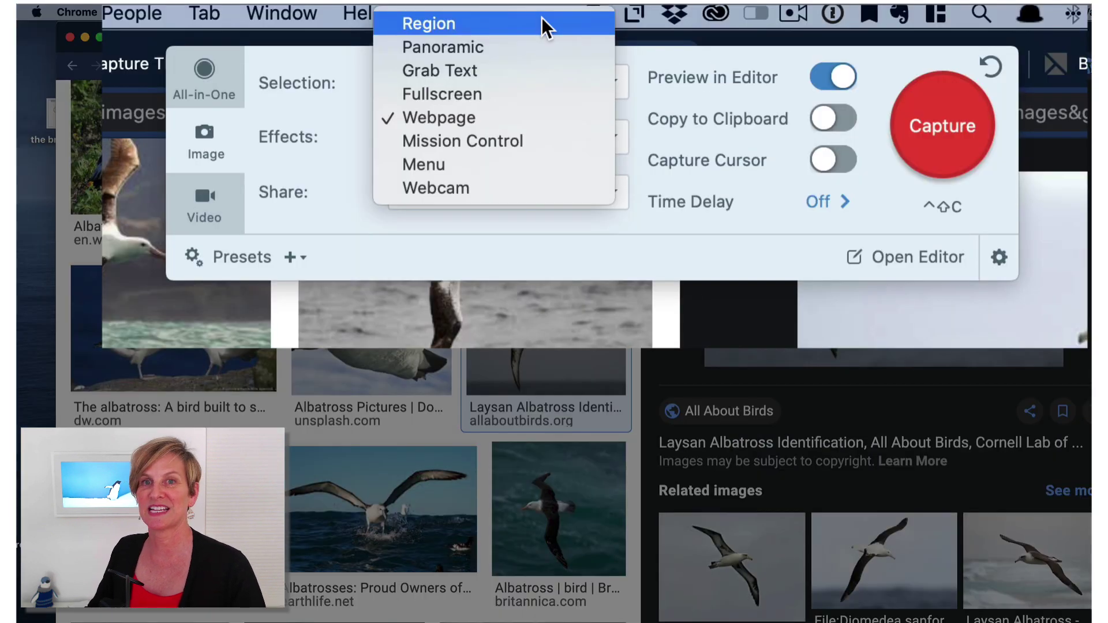
pyautogui.click(542, 18)
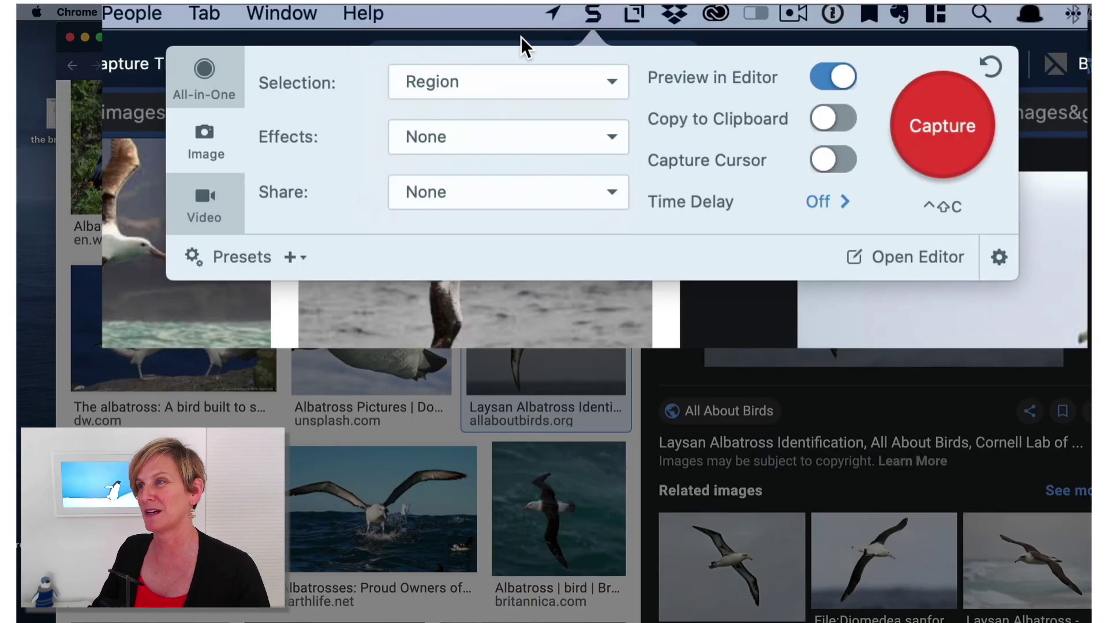
pyautogui.click(925, 127)
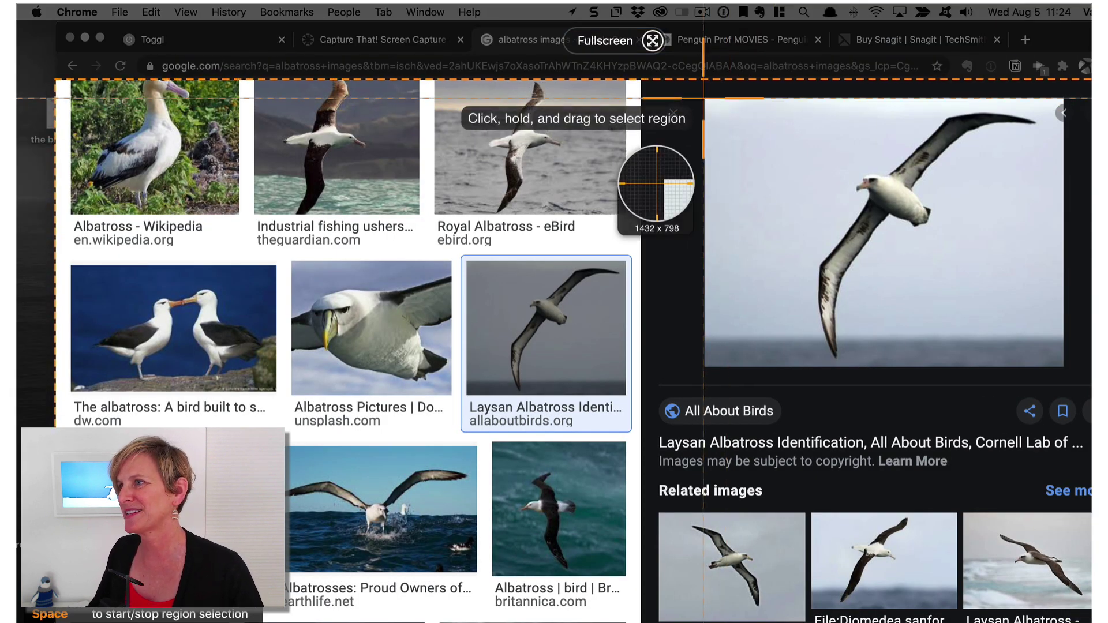
pyautogui.moveTo(703, 101); pyautogui.dragTo(1063, 366)
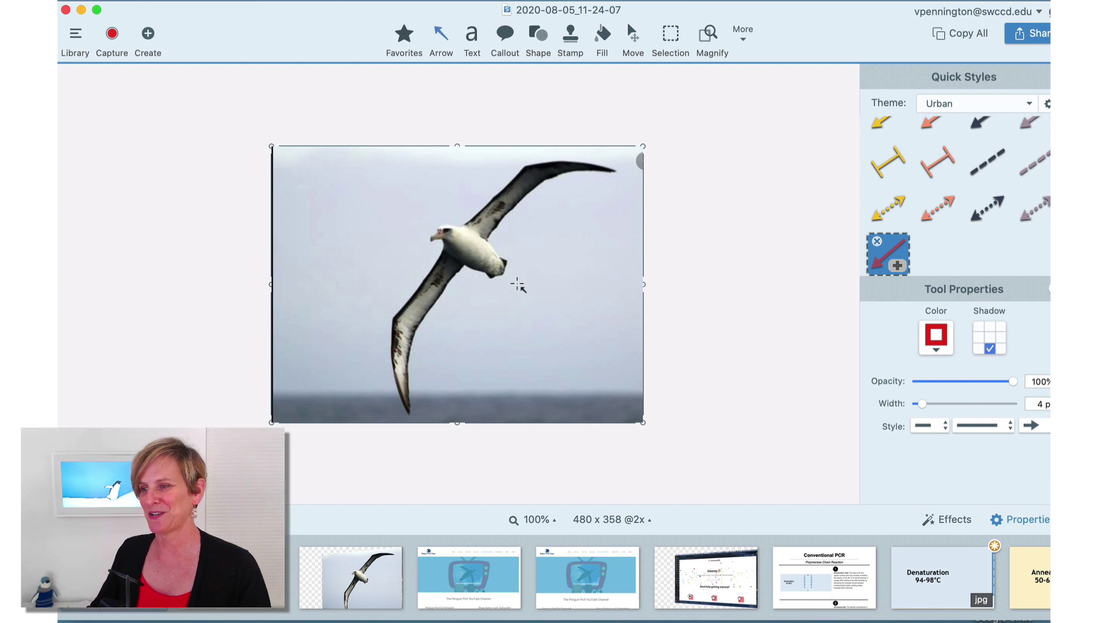
pyautogui.moveTo(364, 569)
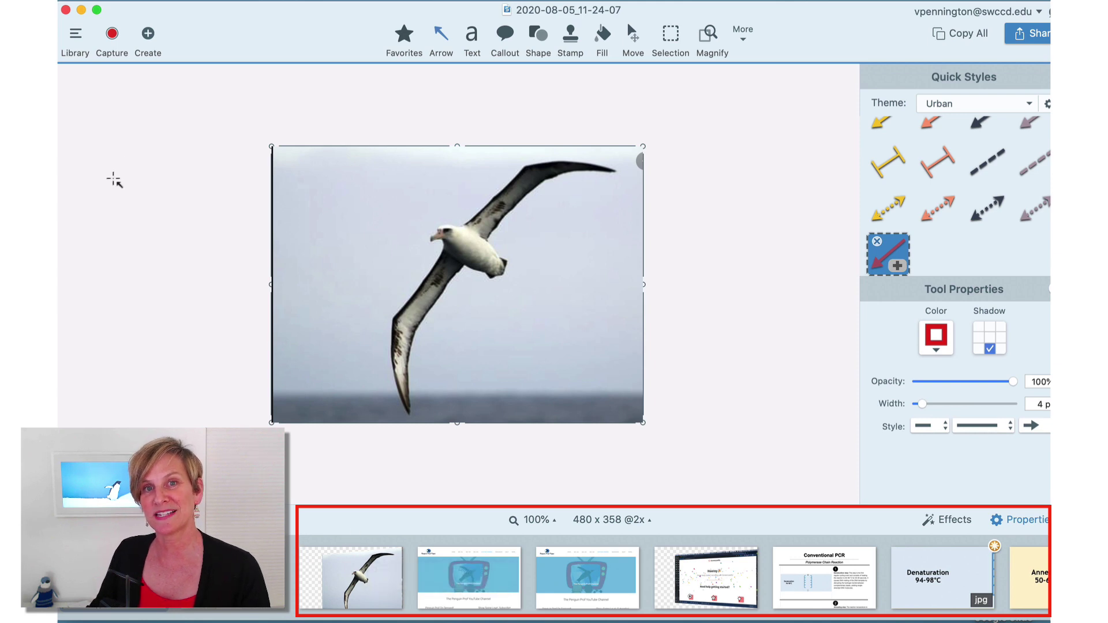
pyautogui.click(71, 34)
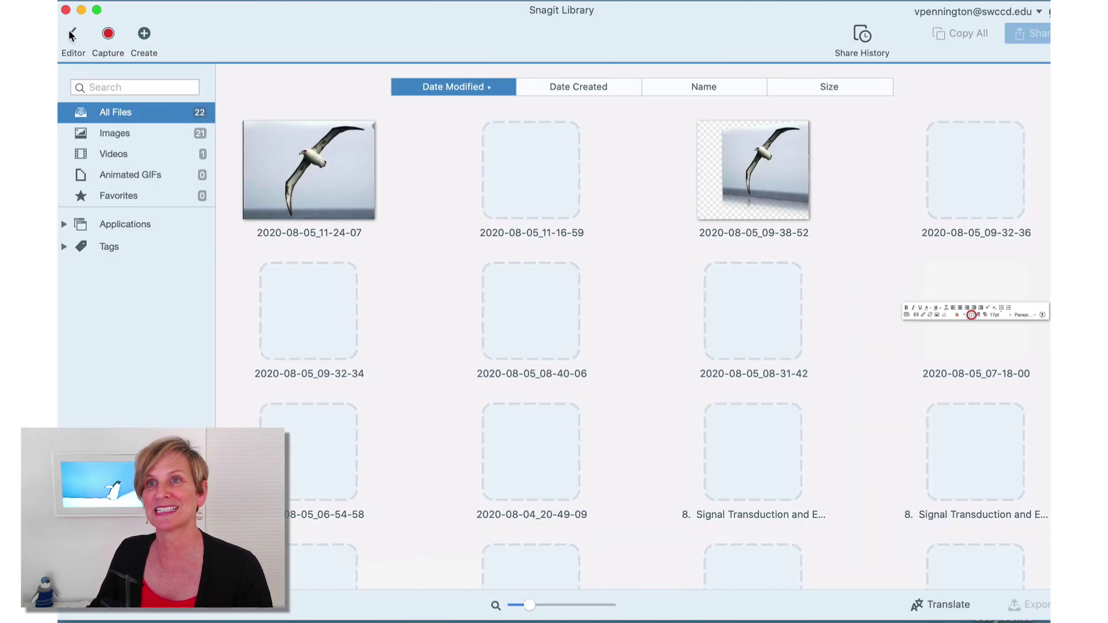
pyautogui.click(73, 35)
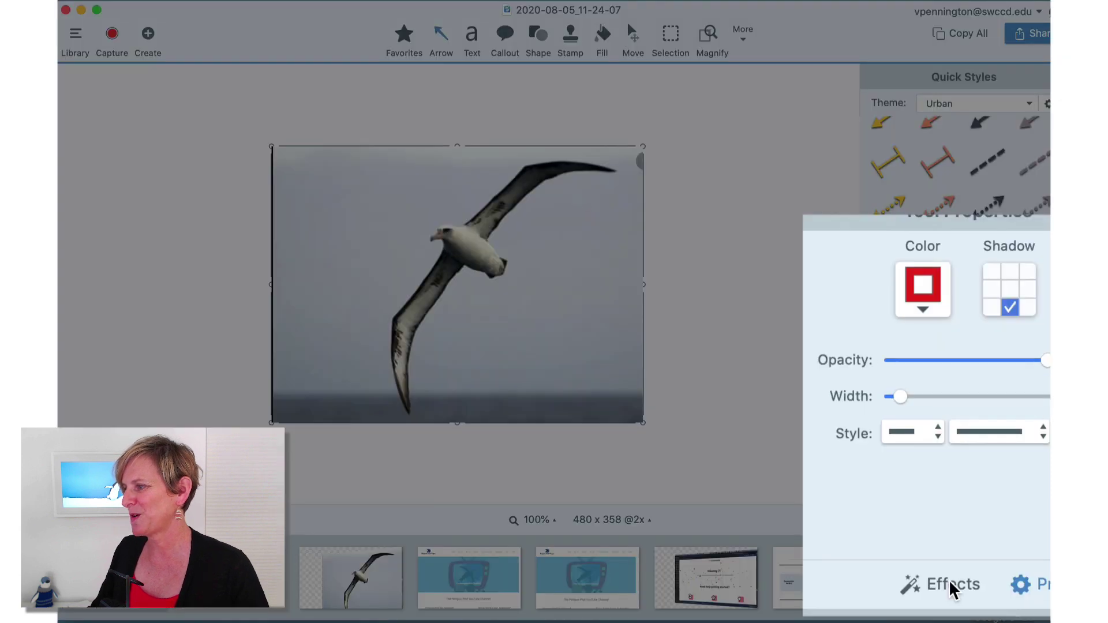
# - Apply the Reflection effect style to the albatross capture, extending it to 480 x 429
pyautogui.click(952, 586)
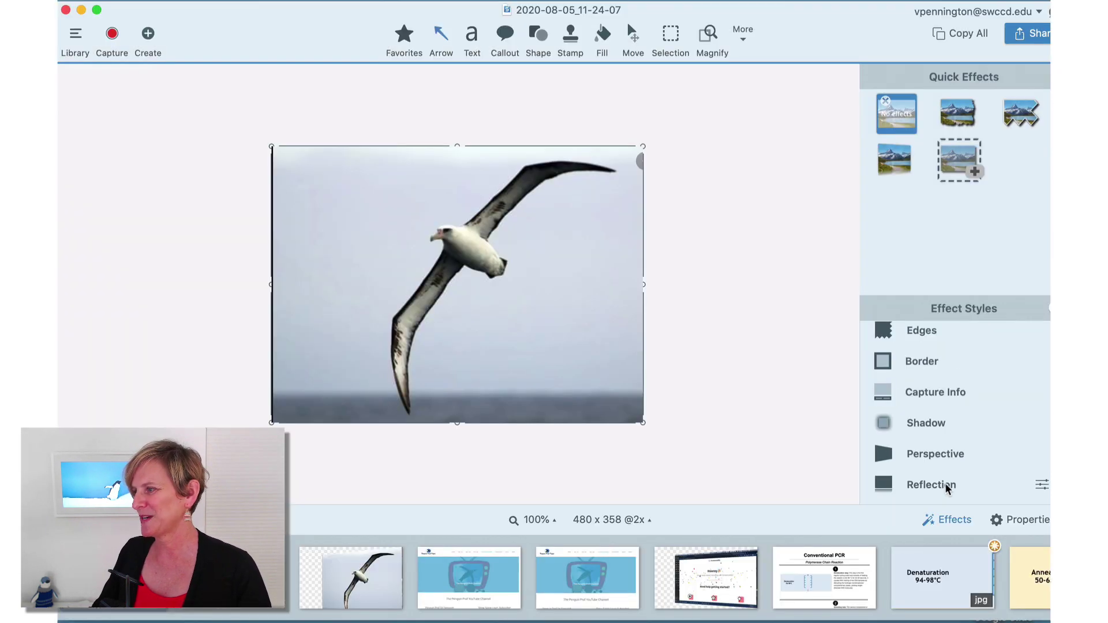
pyautogui.click(947, 487)
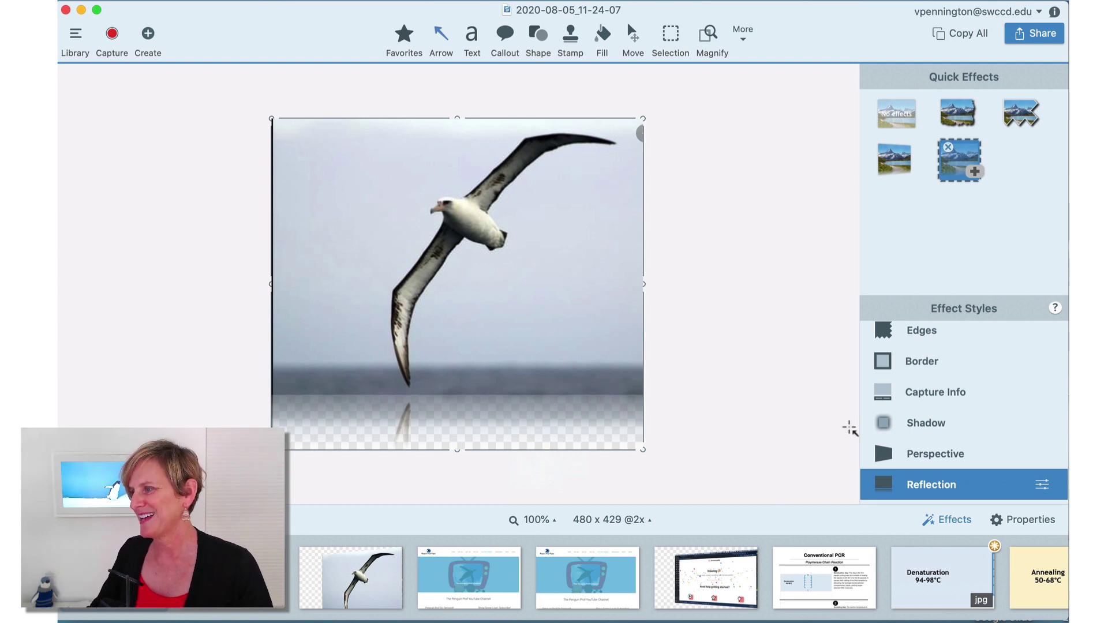
# - Give the reflected albatross a Perspective effect with reversed rotation and more tilt, then send it to Preview
pyautogui.click(912, 458)
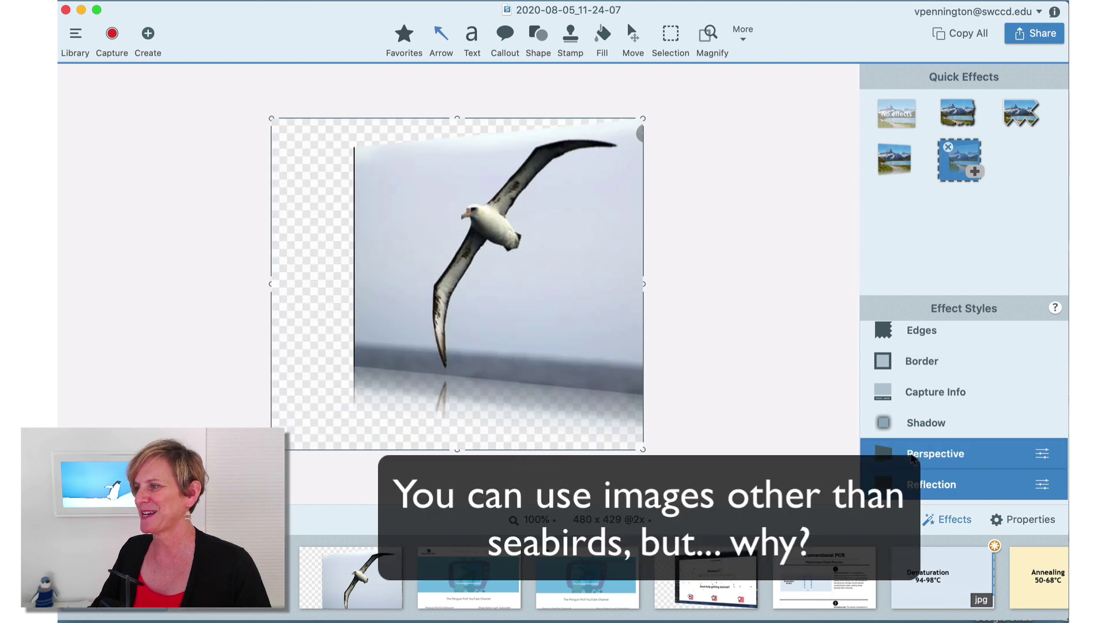
pyautogui.click(1044, 455)
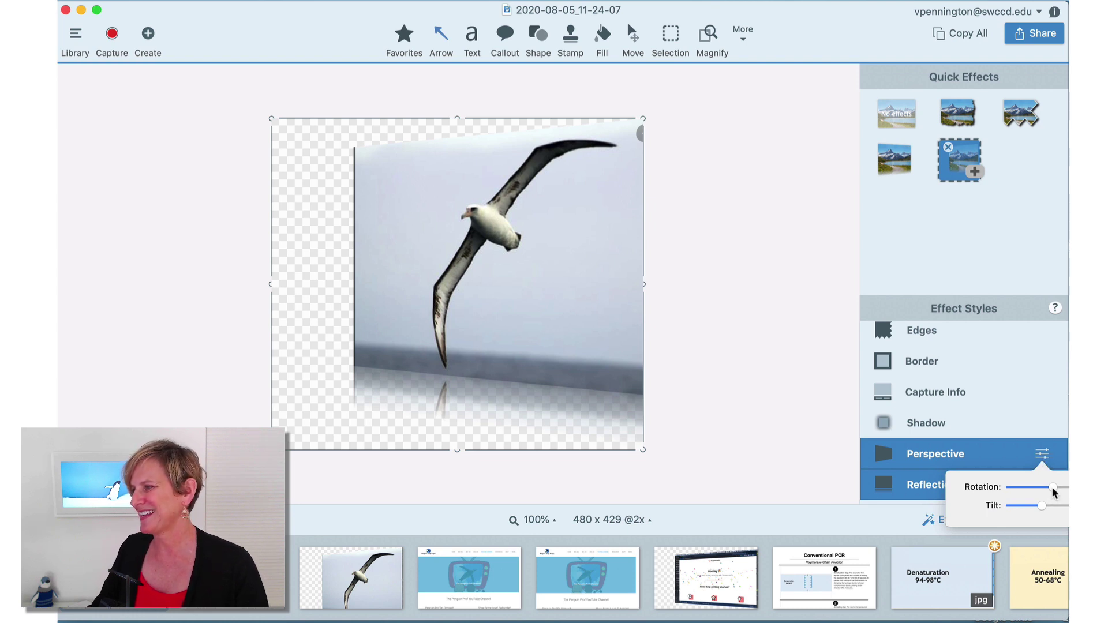
pyautogui.moveTo(1054, 492)
pyautogui.mouseDown()
pyautogui.moveTo(1022, 493)
pyautogui.moveTo(1053, 496)
pyautogui.mouseUp()
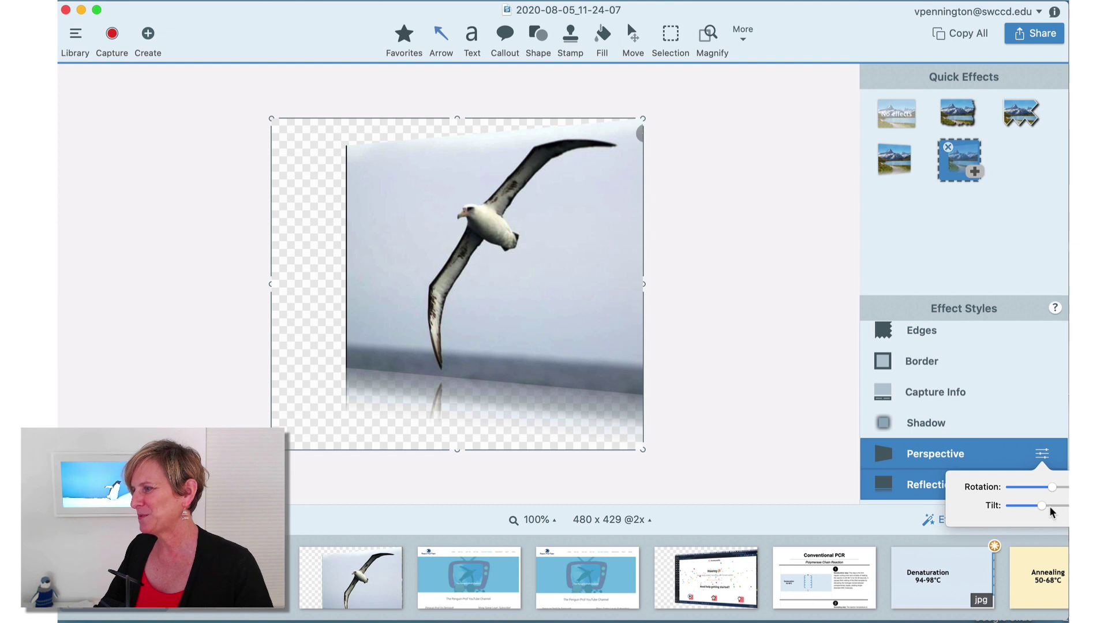
pyautogui.moveTo(1043, 508)
pyautogui.mouseDown()
pyautogui.moveTo(1058, 509)
pyautogui.moveTo(1027, 511)
pyautogui.moveTo(1049, 508)
pyautogui.mouseUp()
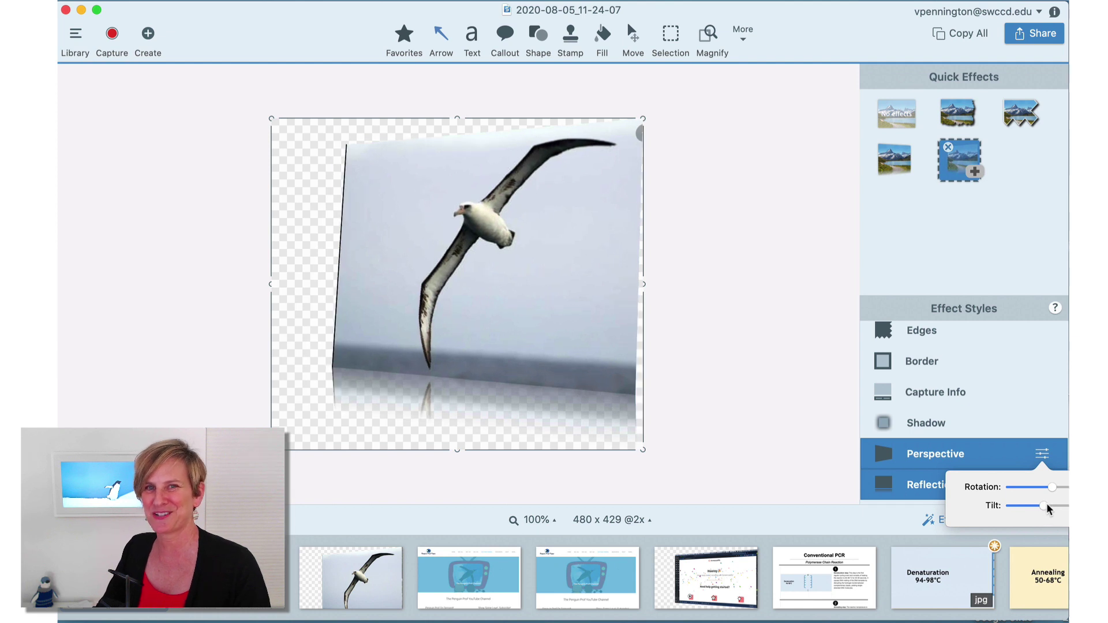
pyautogui.click(787, 84)
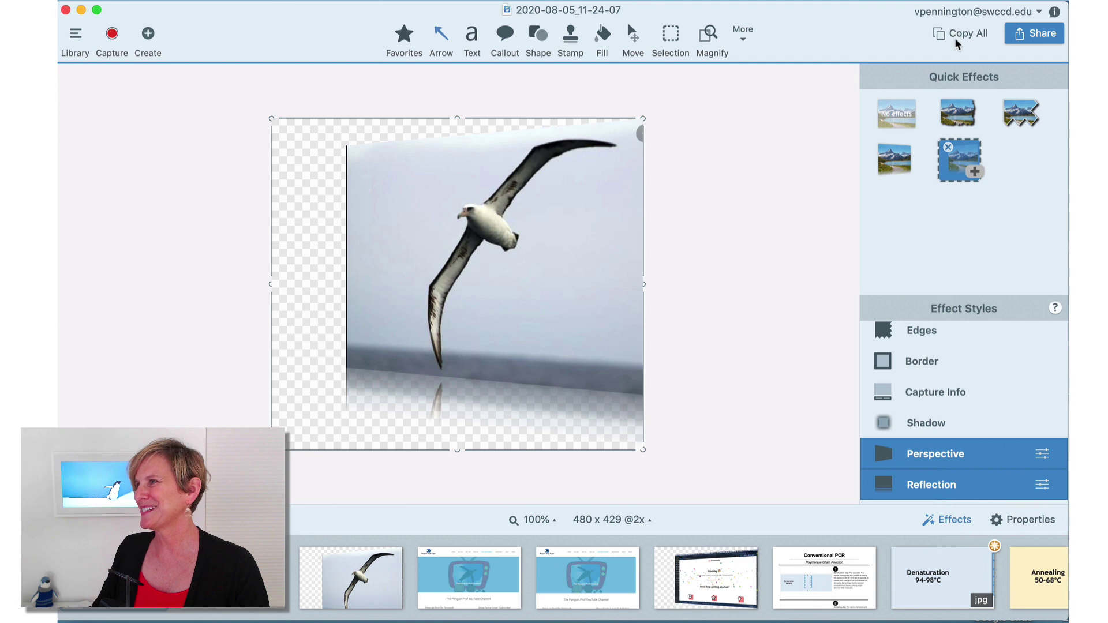
pyautogui.click(1034, 36)
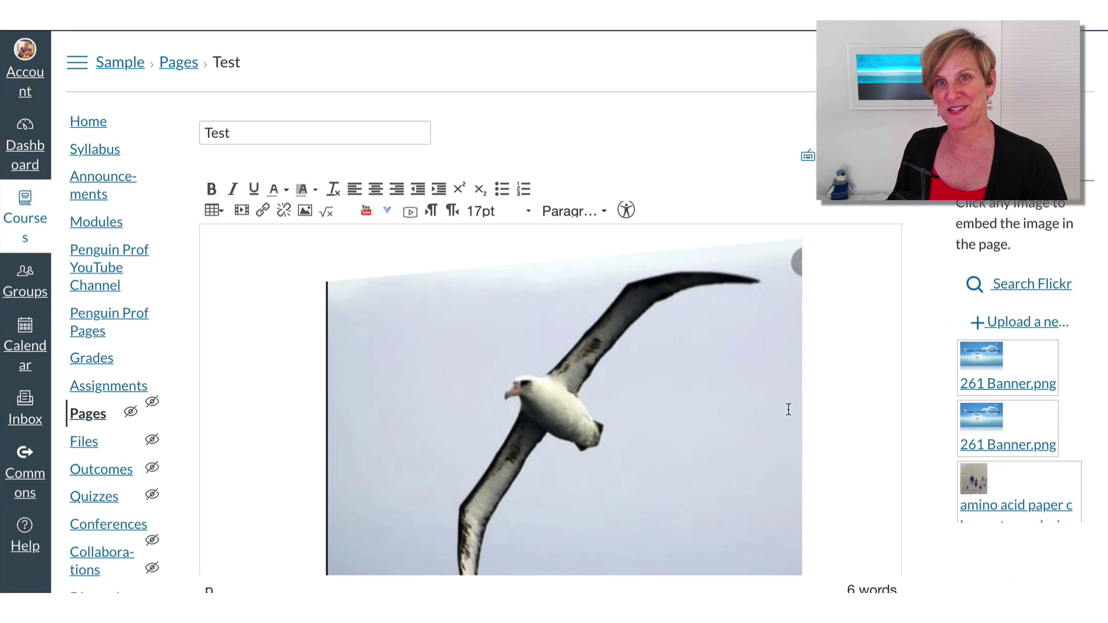
# - Shrink the embedded albatross image to about 593 px wide and centre-align it on the Test page
pyautogui.scroll(-5, 636, 377)
pyautogui.click(799, 411)
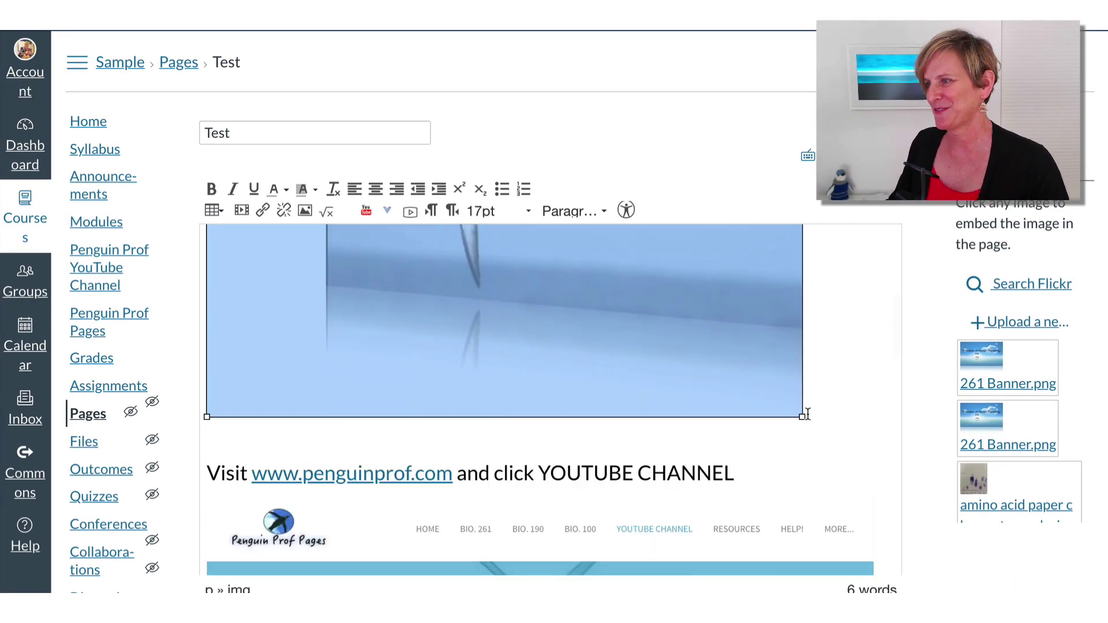
pyautogui.moveTo(803, 417); pyautogui.dragTo(641, 272)
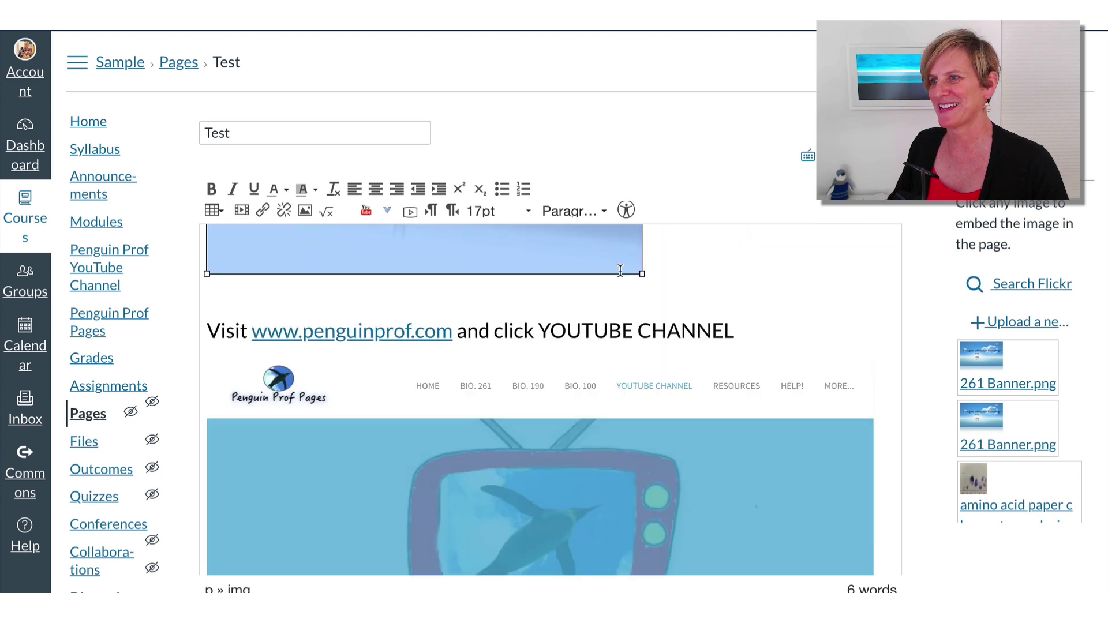
pyautogui.scroll(5, 698, 324)
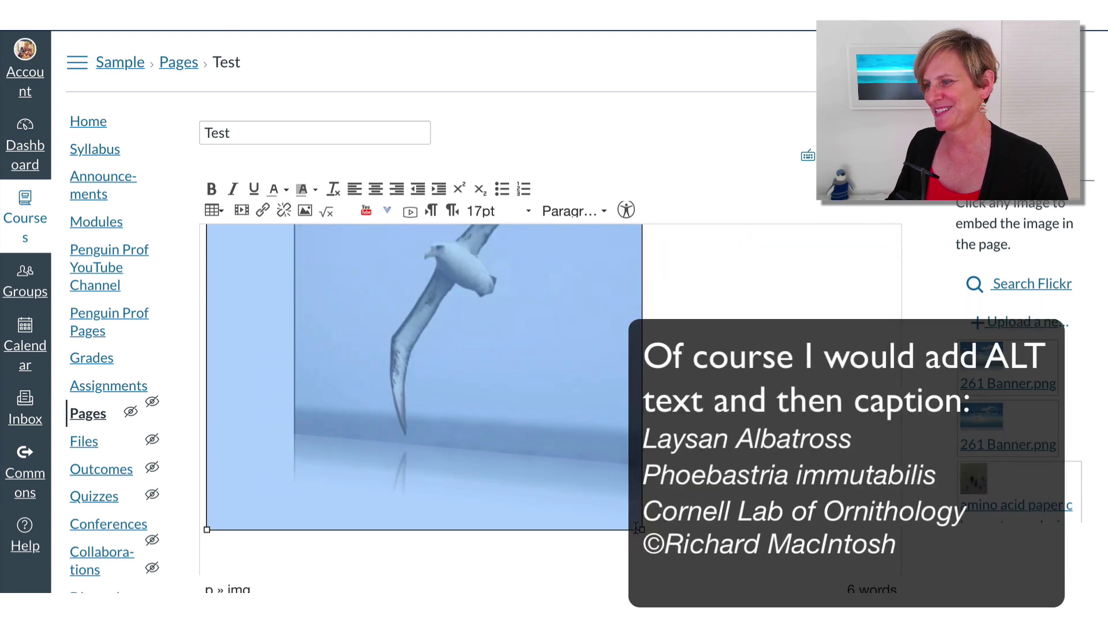
pyautogui.moveTo(641, 530); pyautogui.dragTo(549, 446)
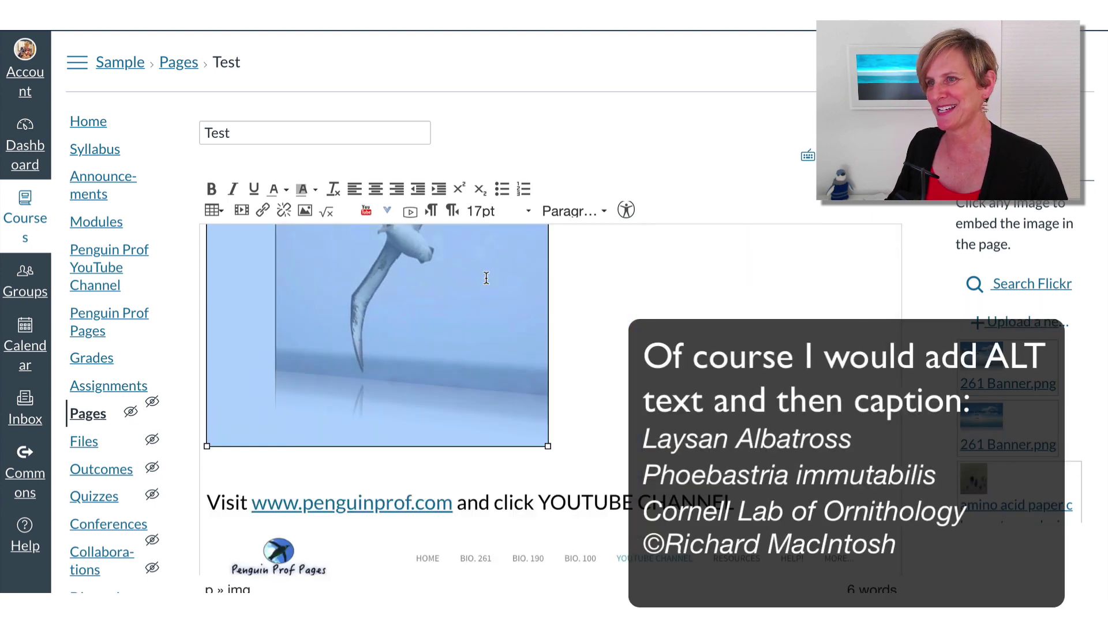
pyautogui.click(376, 189)
pyautogui.click(800, 378)
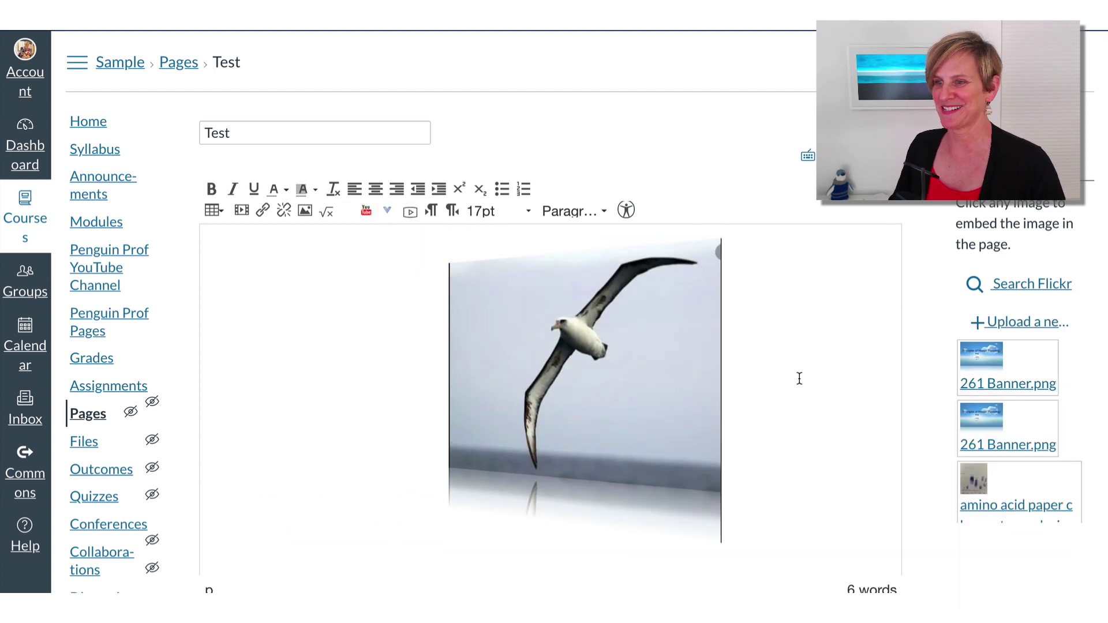
pyautogui.scroll(-5, 814, 328)
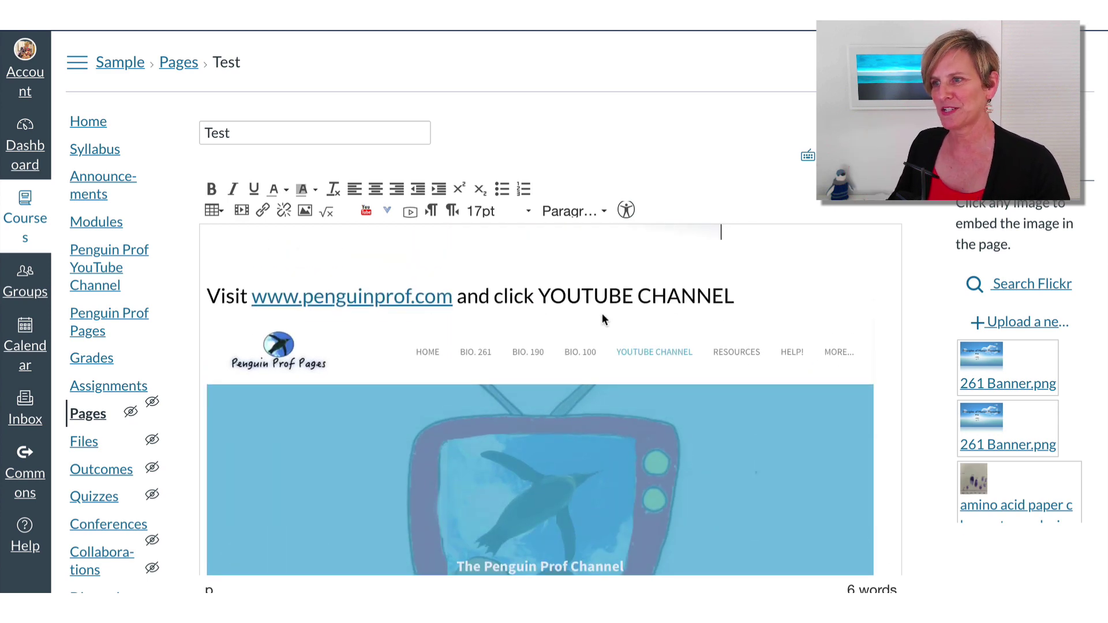
pyautogui.scroll(-6, 603, 320)
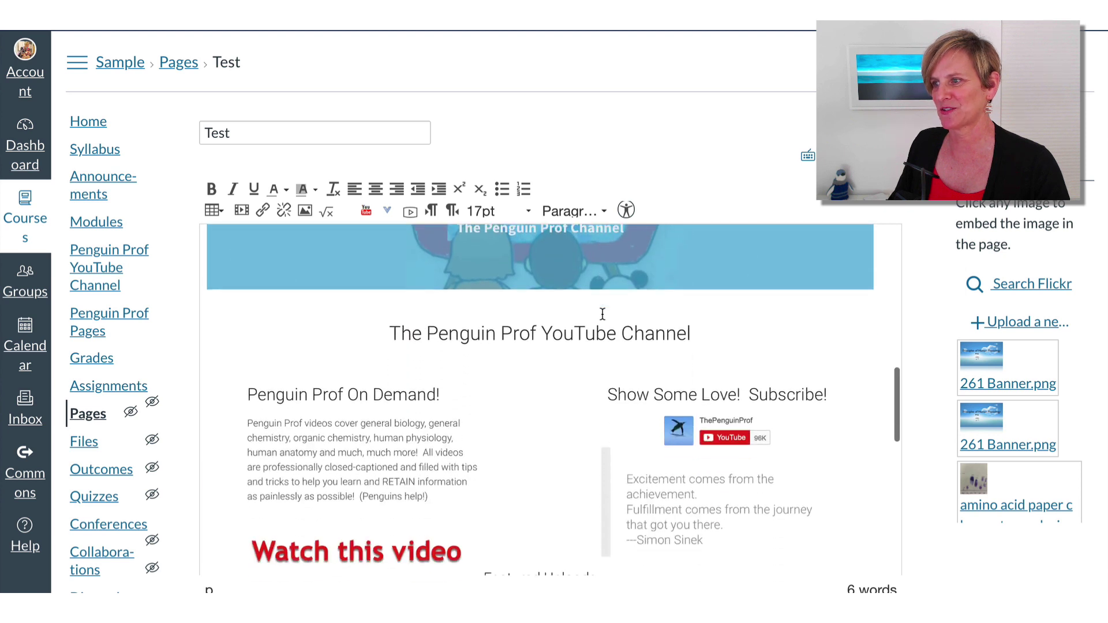
pyautogui.scroll(-5, 602, 314)
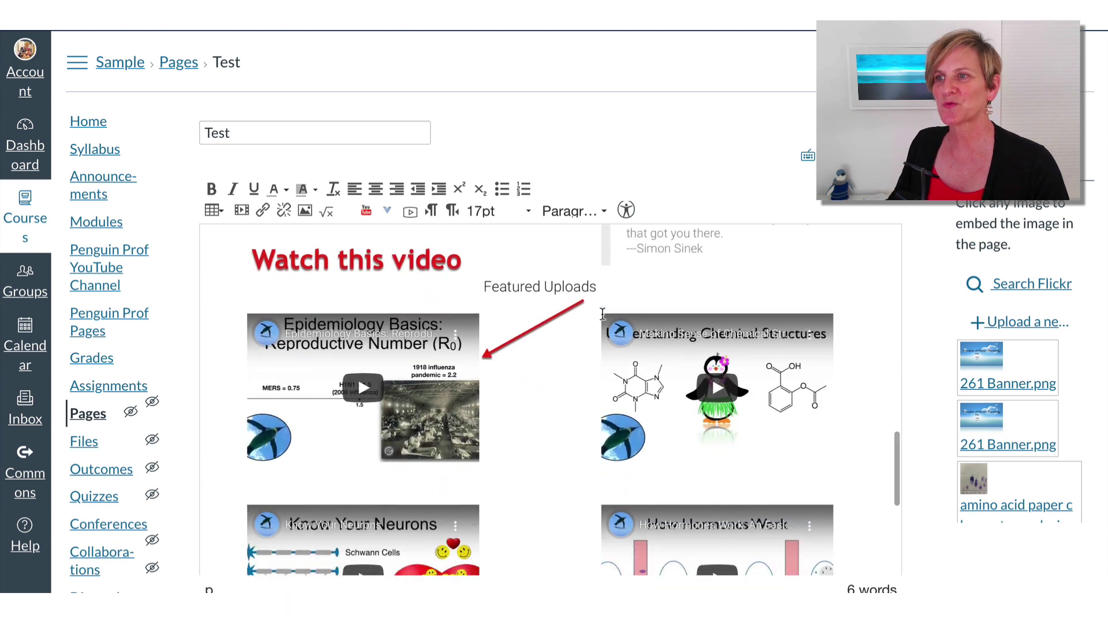
pyautogui.scroll(-5, 602, 314)
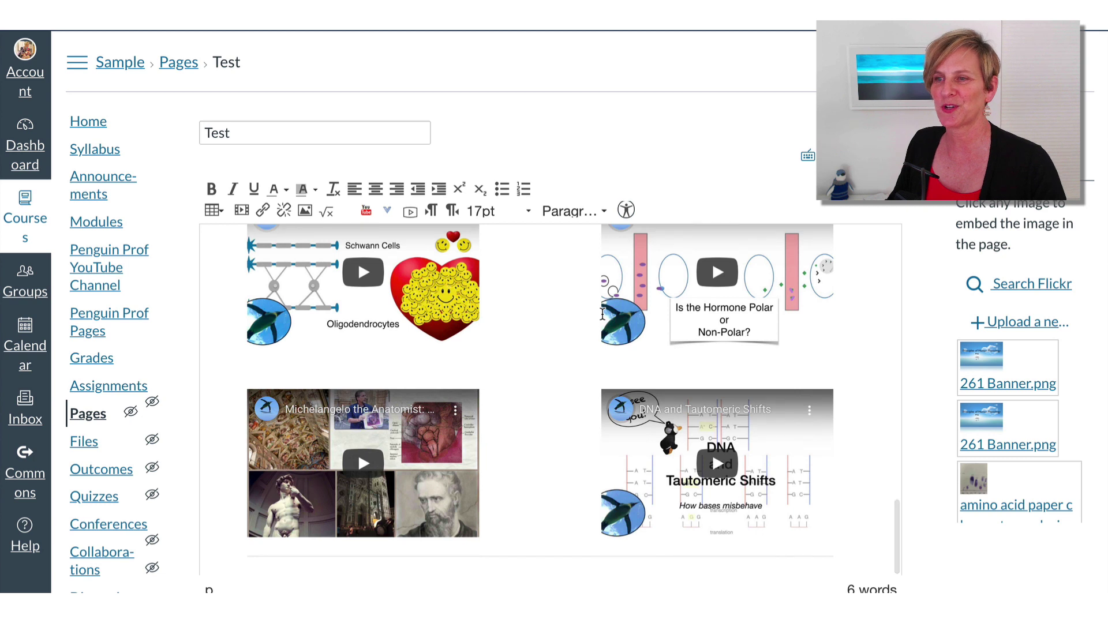
pyautogui.scroll(5, 603, 314)
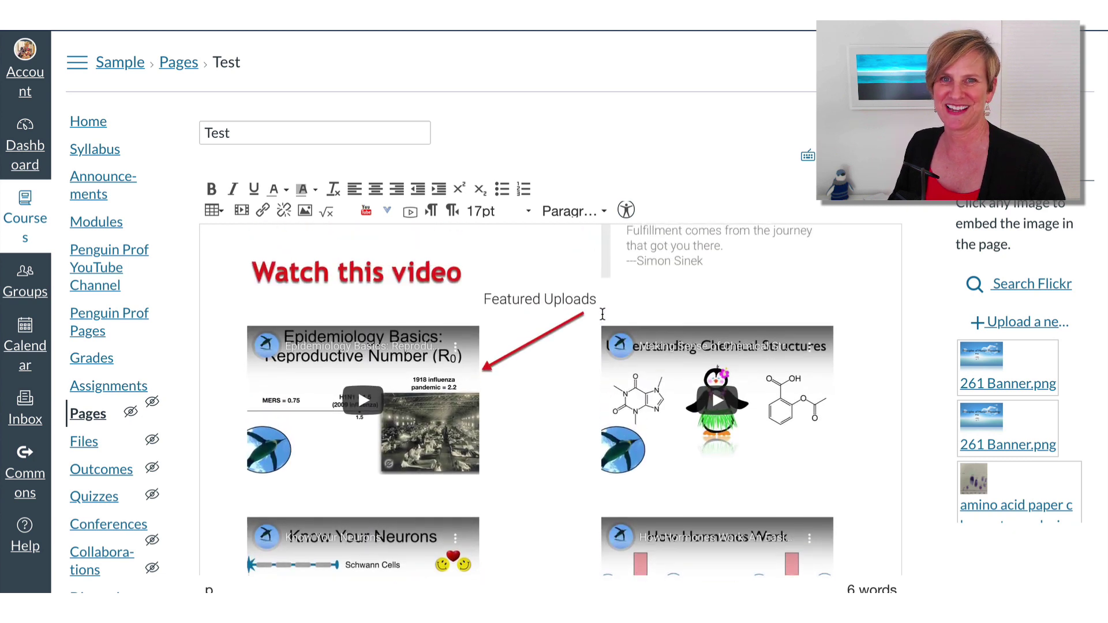